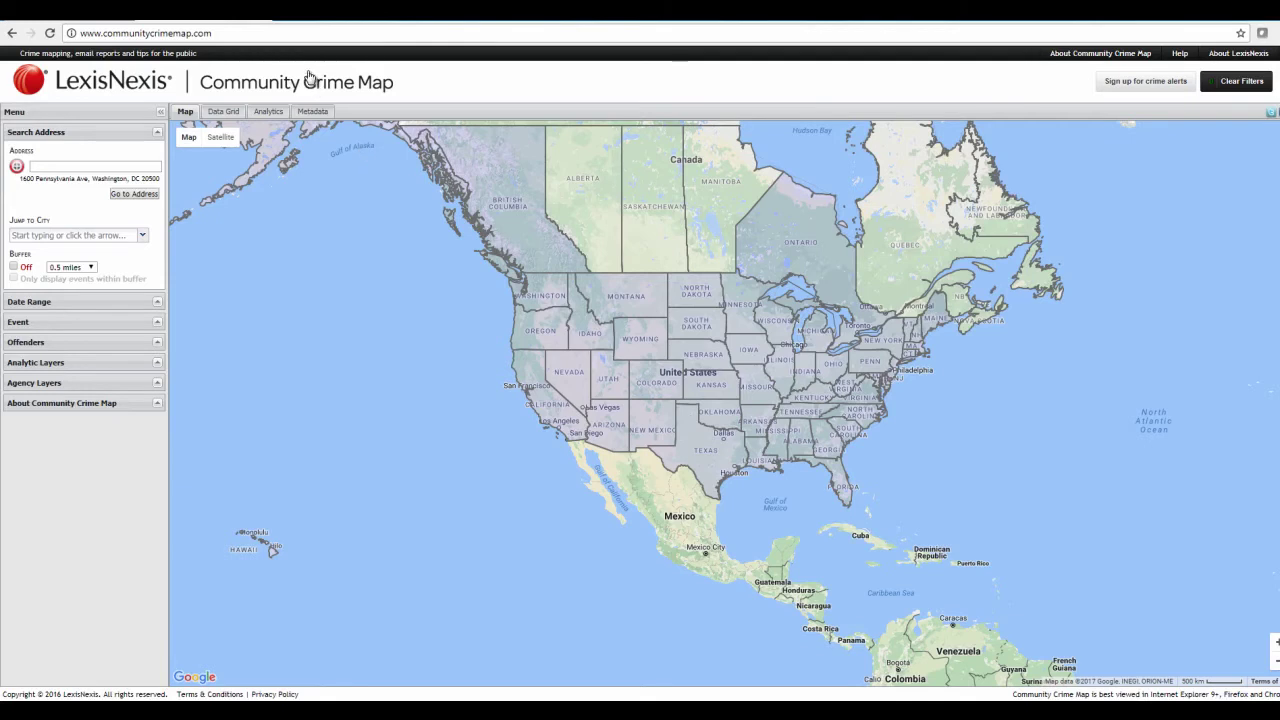
Jump the map to VA - Danville from the city list to plot its crime events
drag(219, 33, 129, 22)
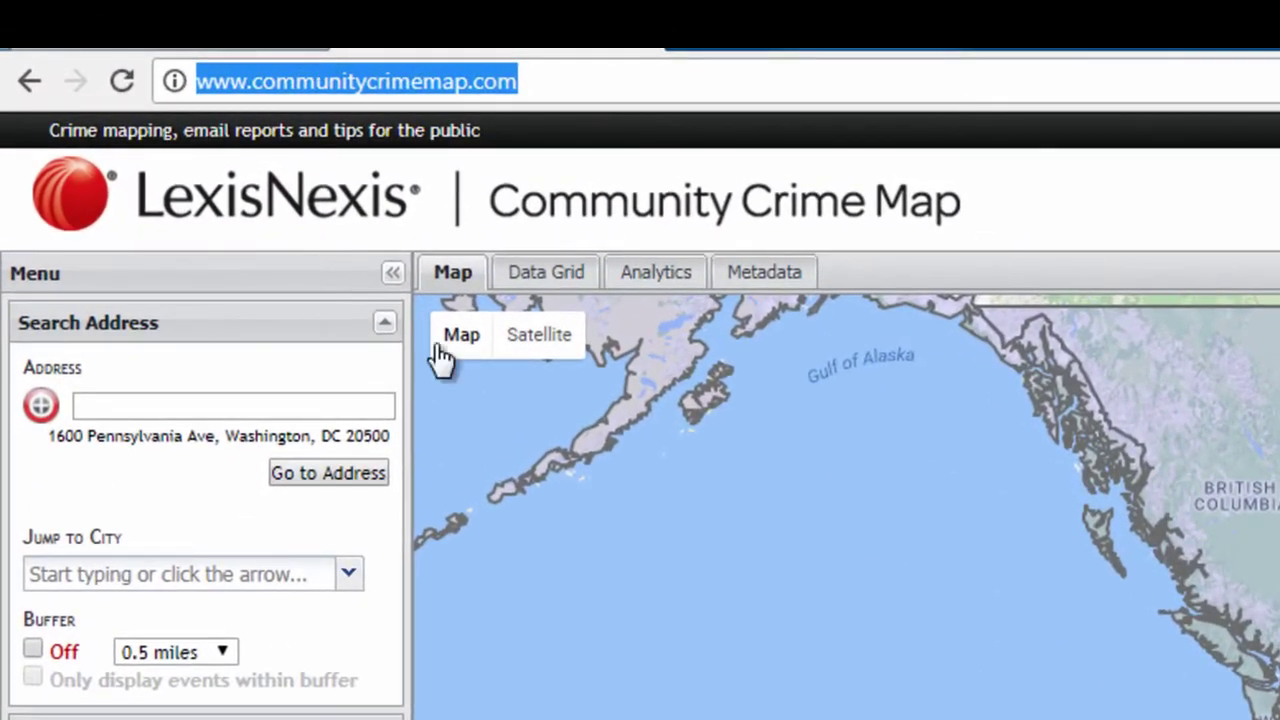
mouse_move(452, 340)
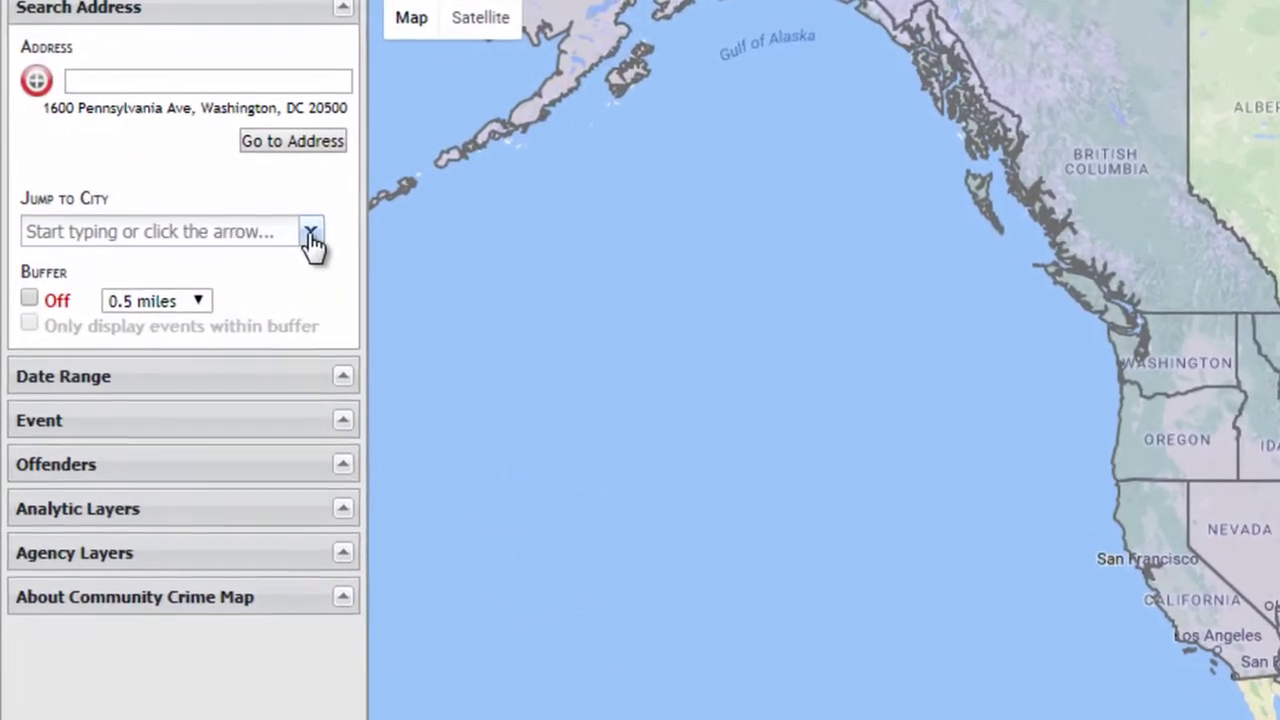
click(313, 236)
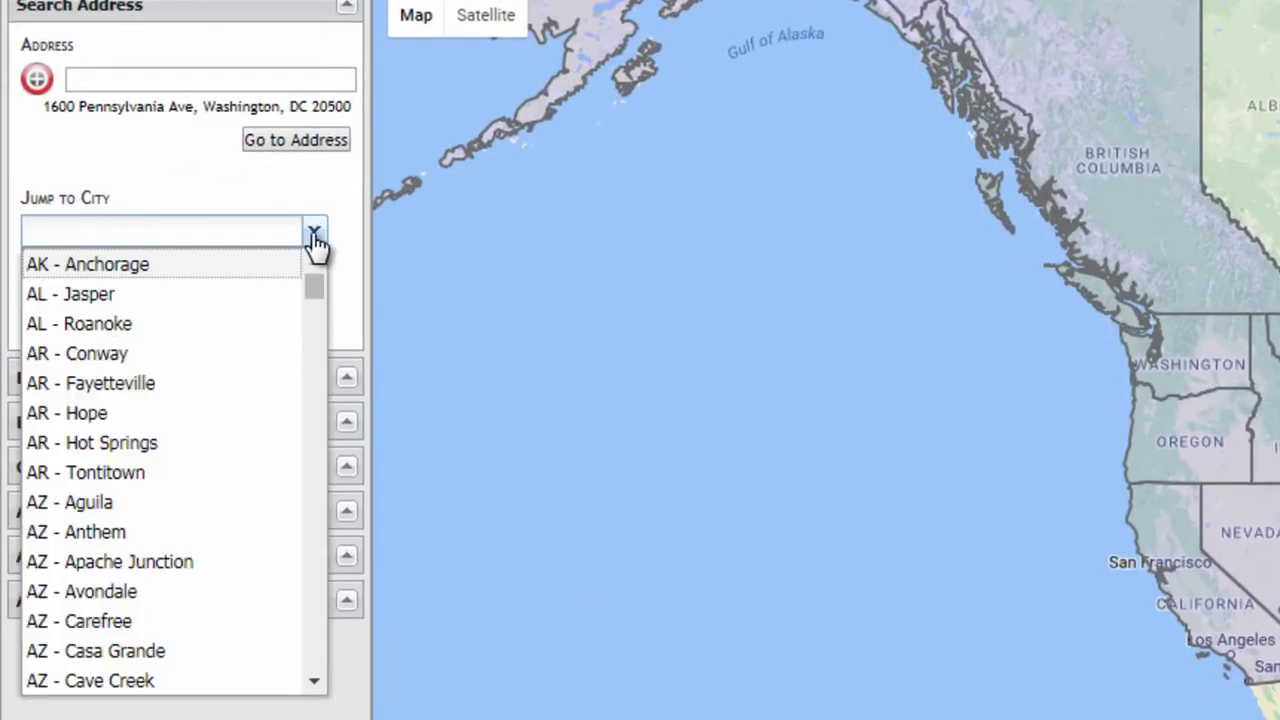
drag(317, 285, 290, 650)
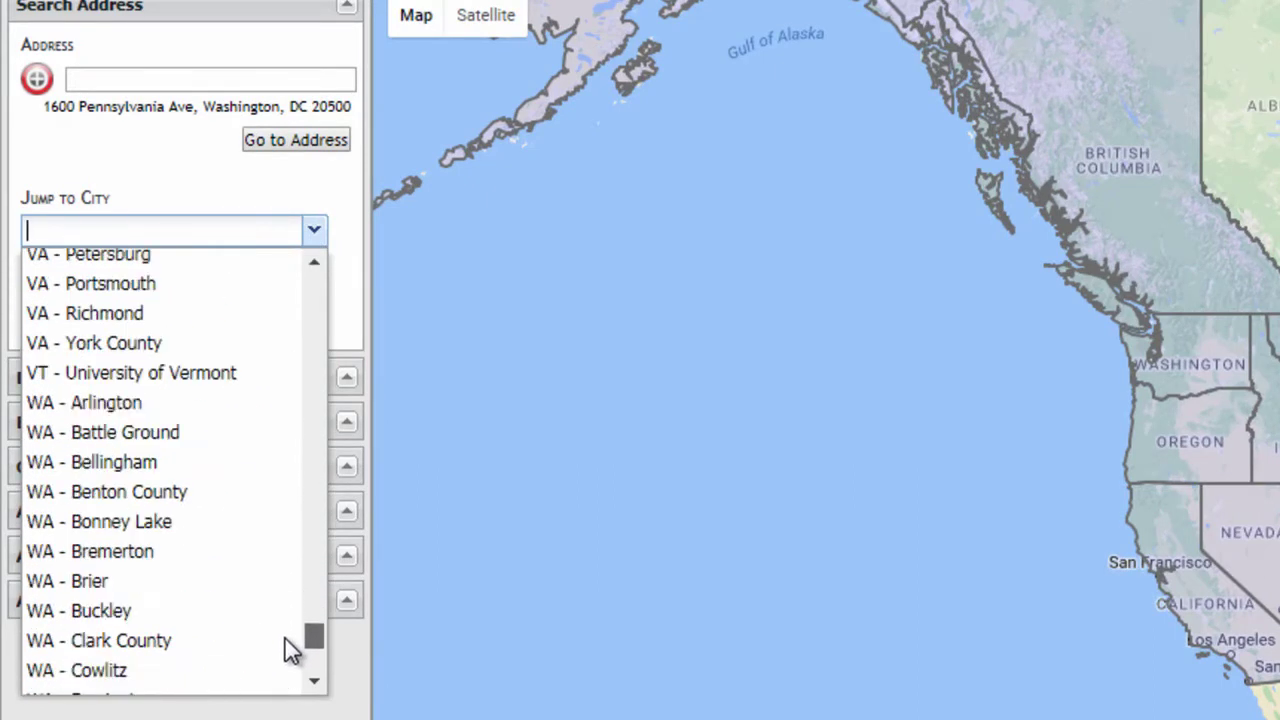
scroll(280, 632, up, 4)
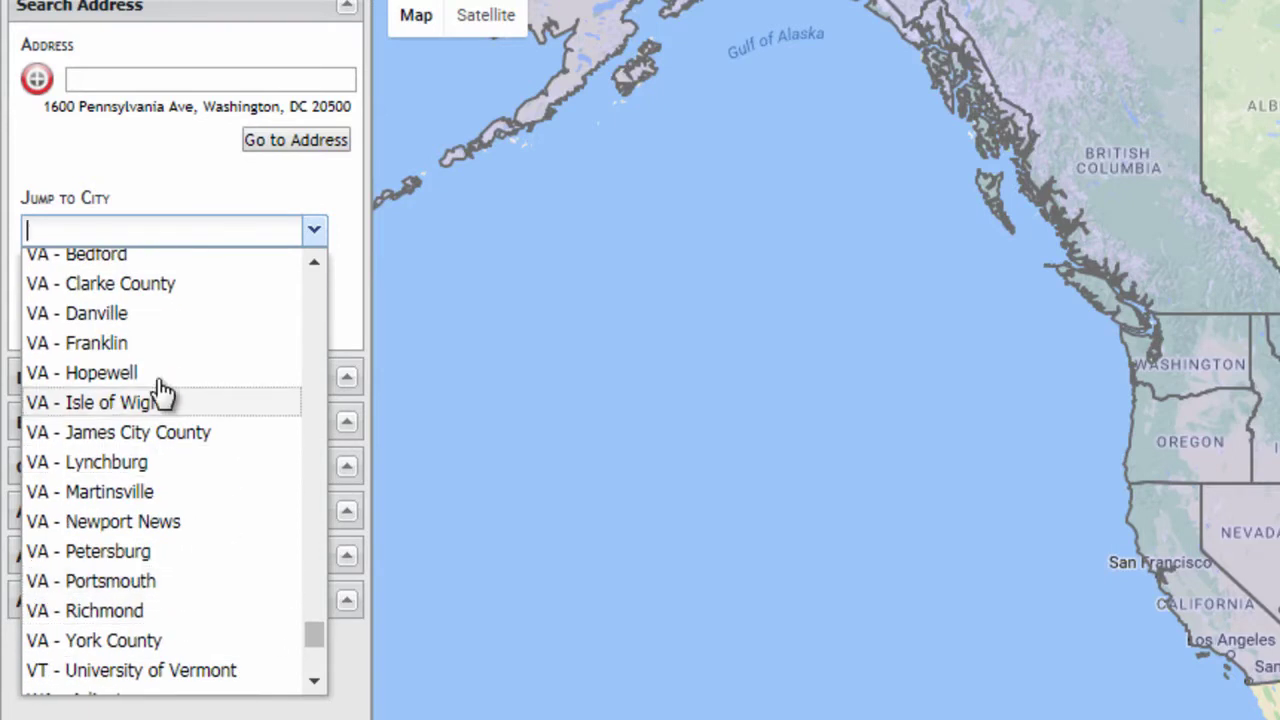
click(116, 318)
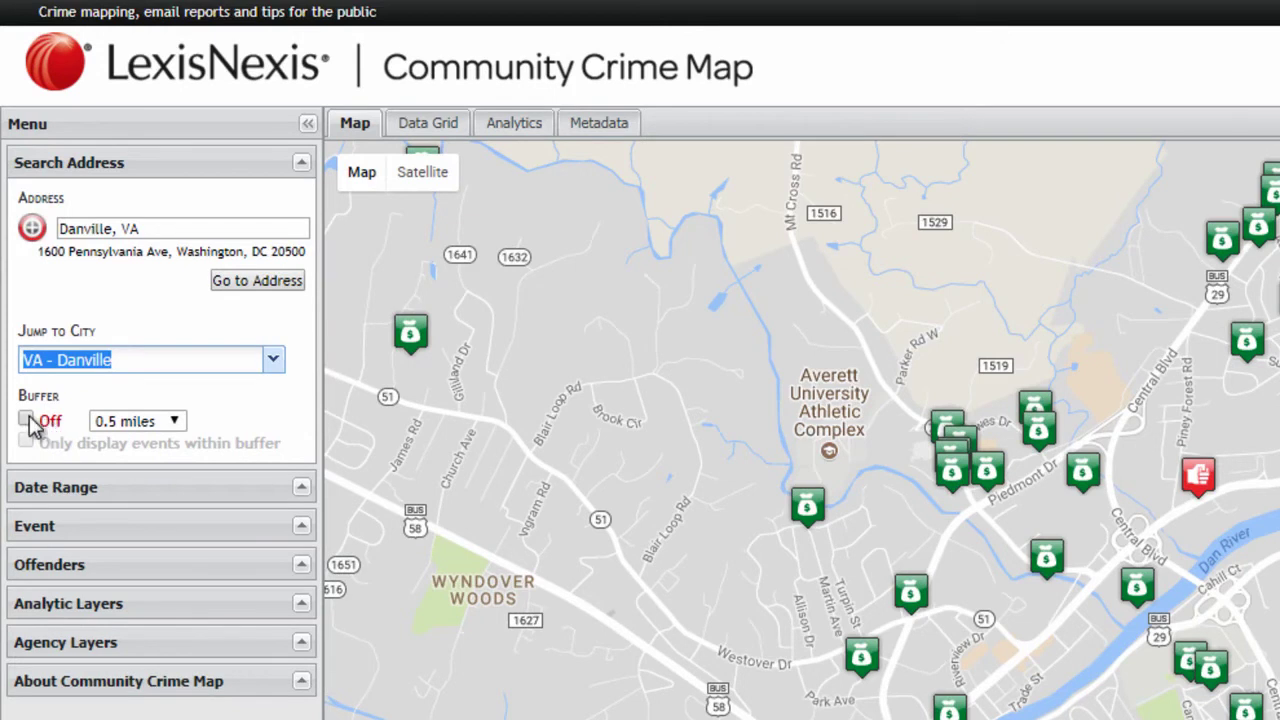
Turn on a 5-mile buffer showing only events inside it, then recentre the map on Danville
click(26, 421)
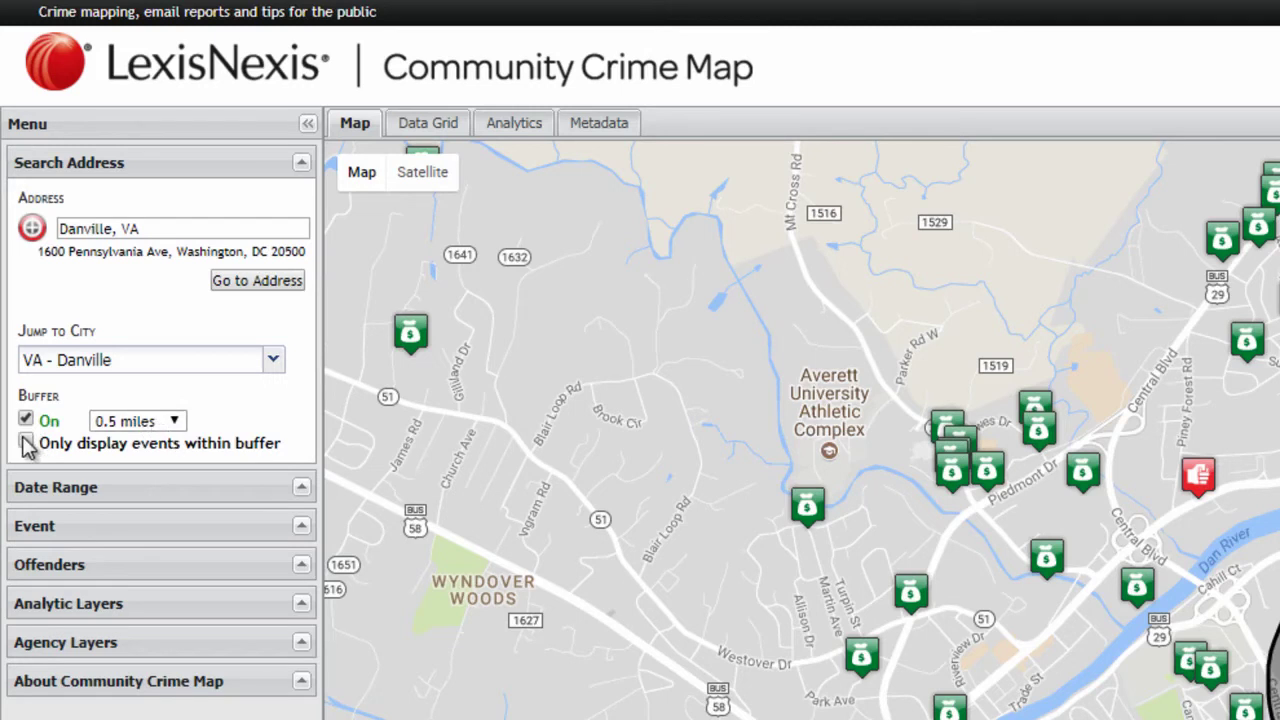
click(27, 443)
click(170, 421)
click(96, 322)
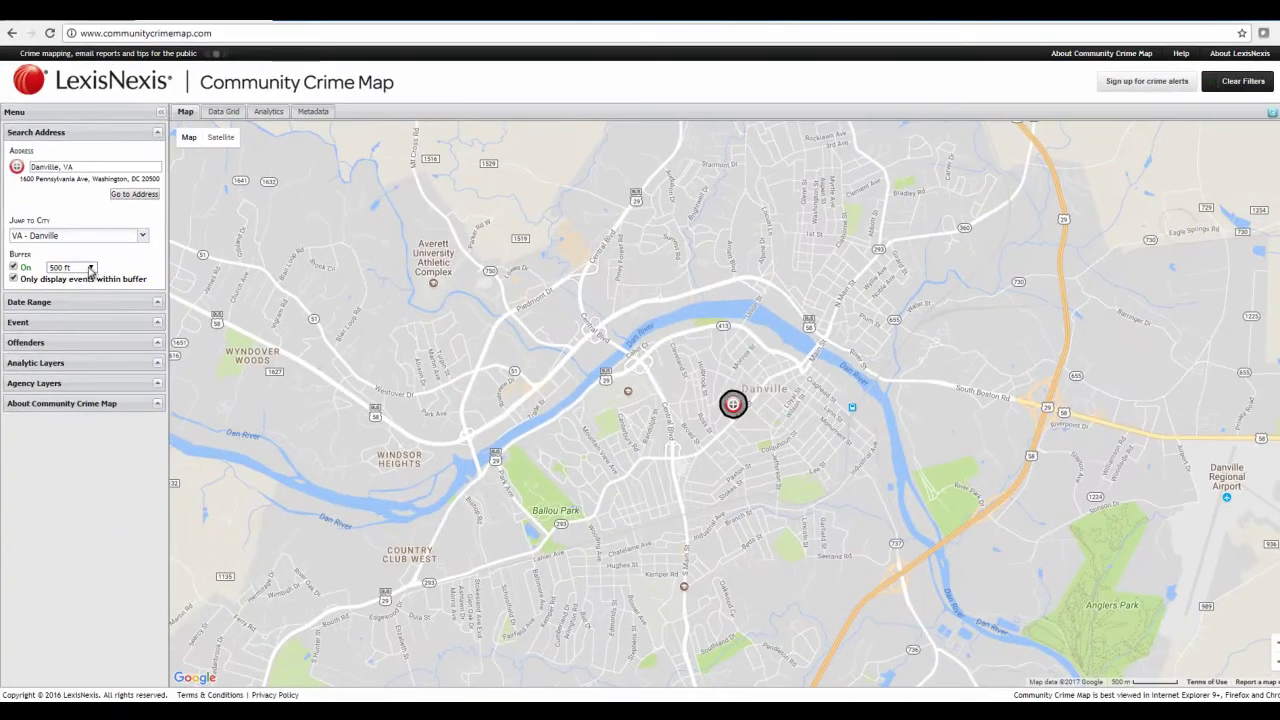
click(100, 308)
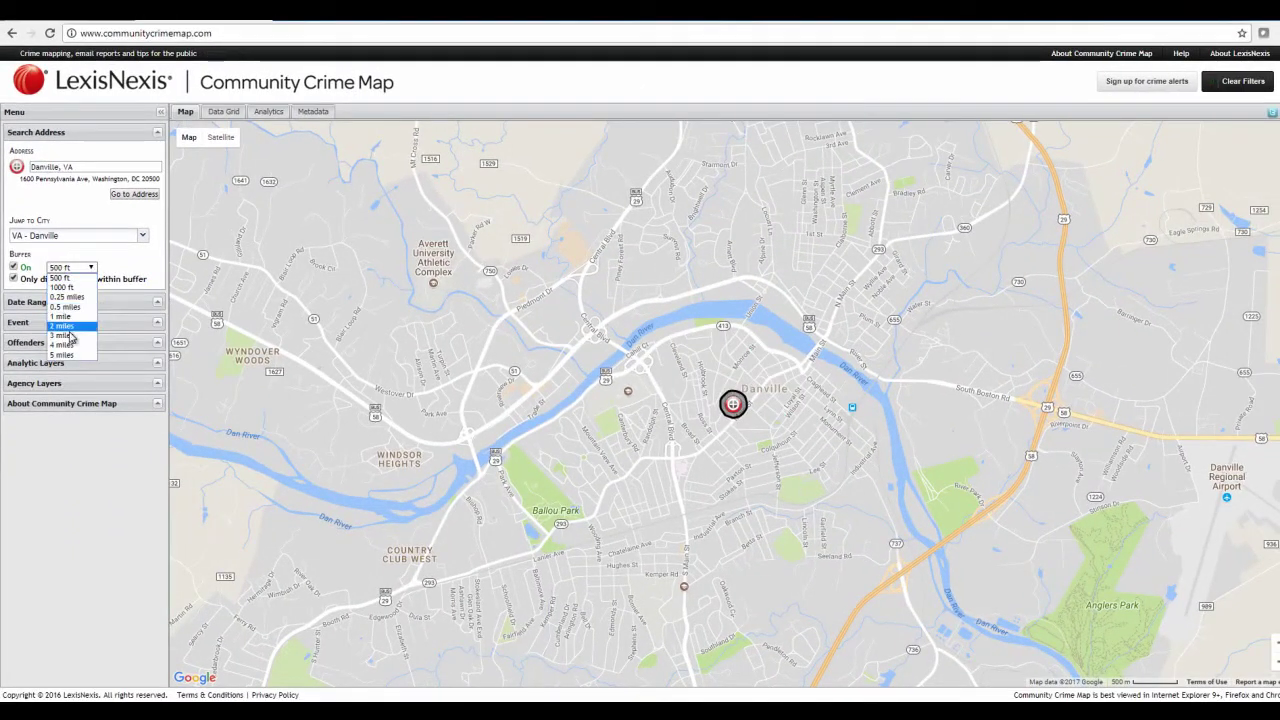
click(62, 355)
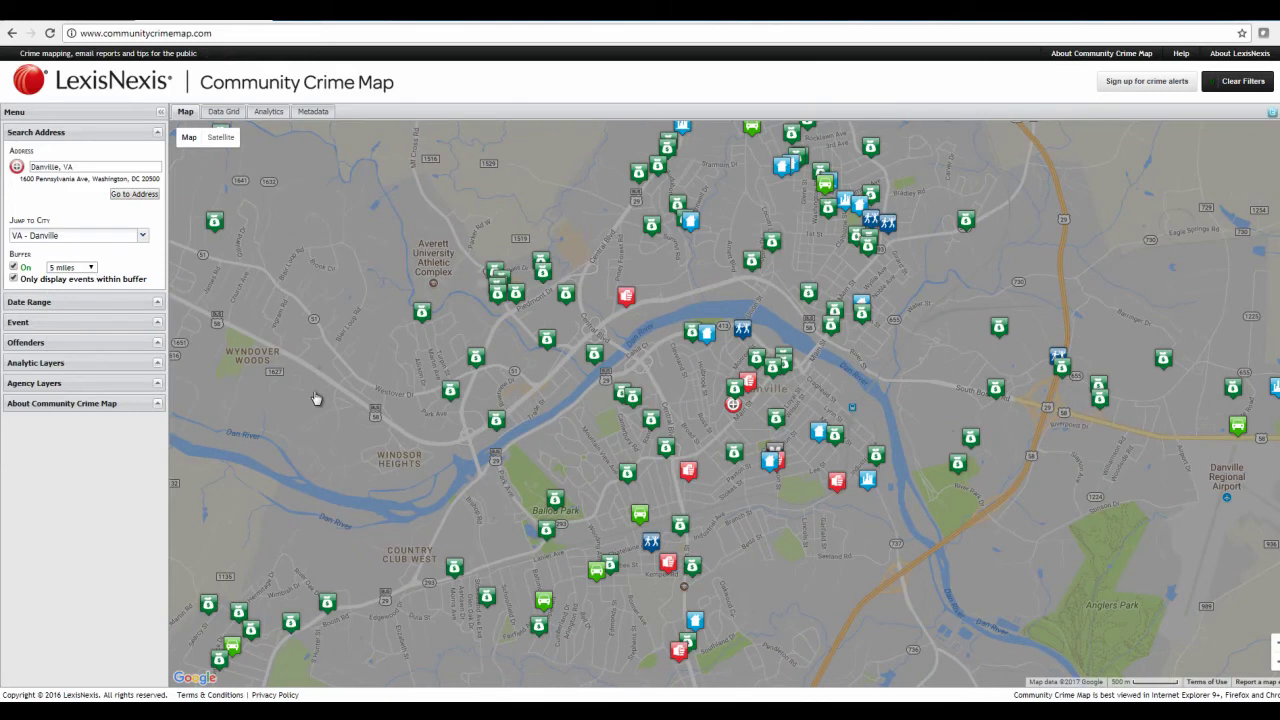
scroll(315, 398, down, 2)
drag(320, 378, 389, 380)
scroll(390, 386, up, 1)
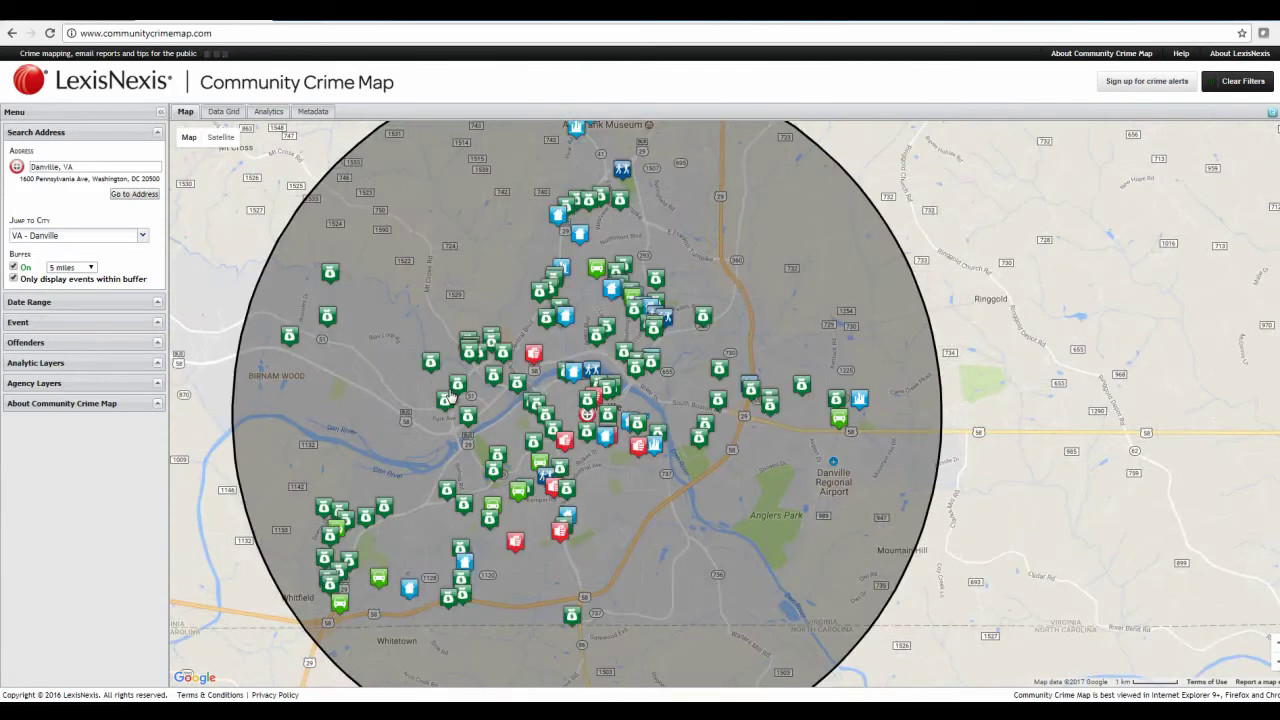
scroll(451, 397, up, 1)
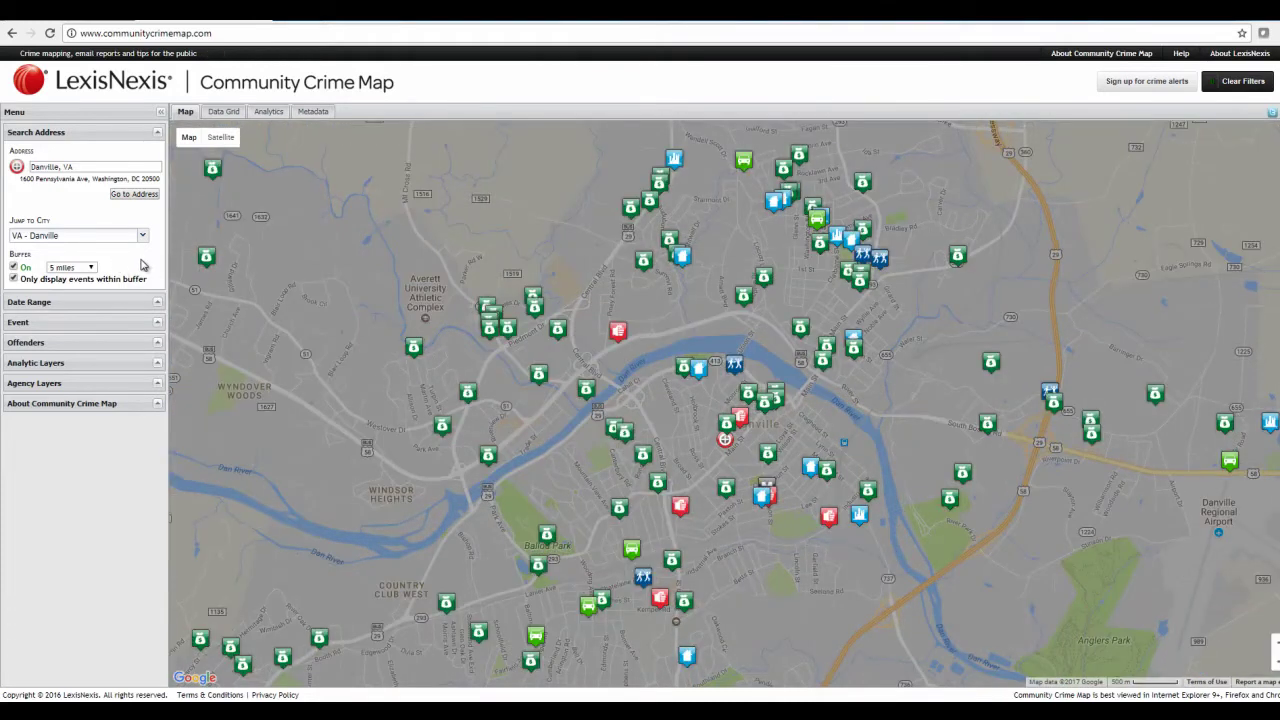
Change the search address to 'airport Danville, VA' to recentre on the airport
click(32, 167)
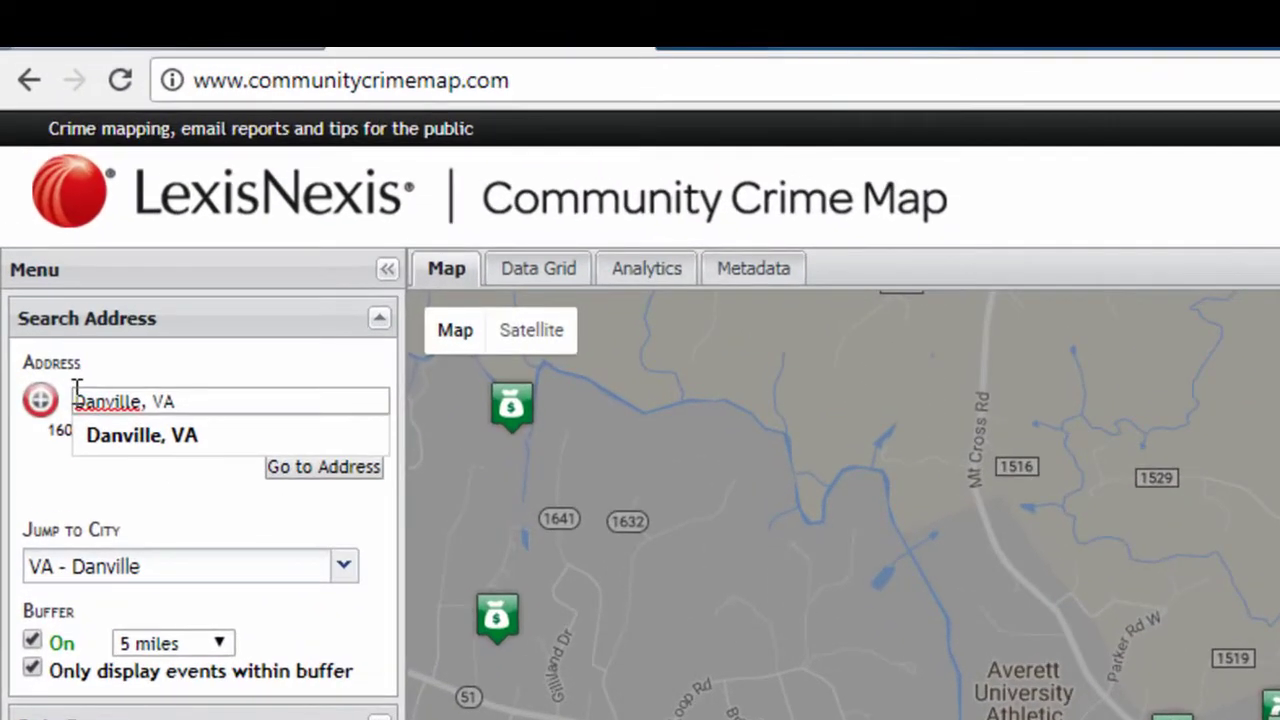
key(Escape)
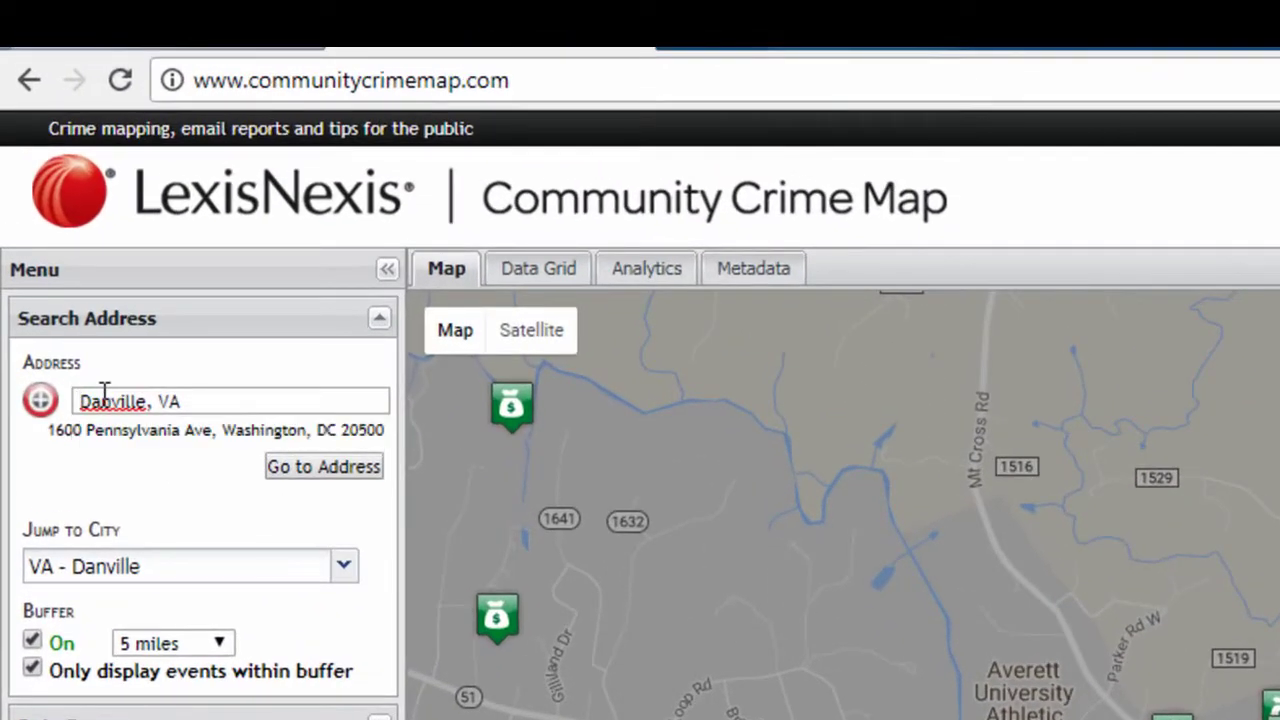
text(airport)
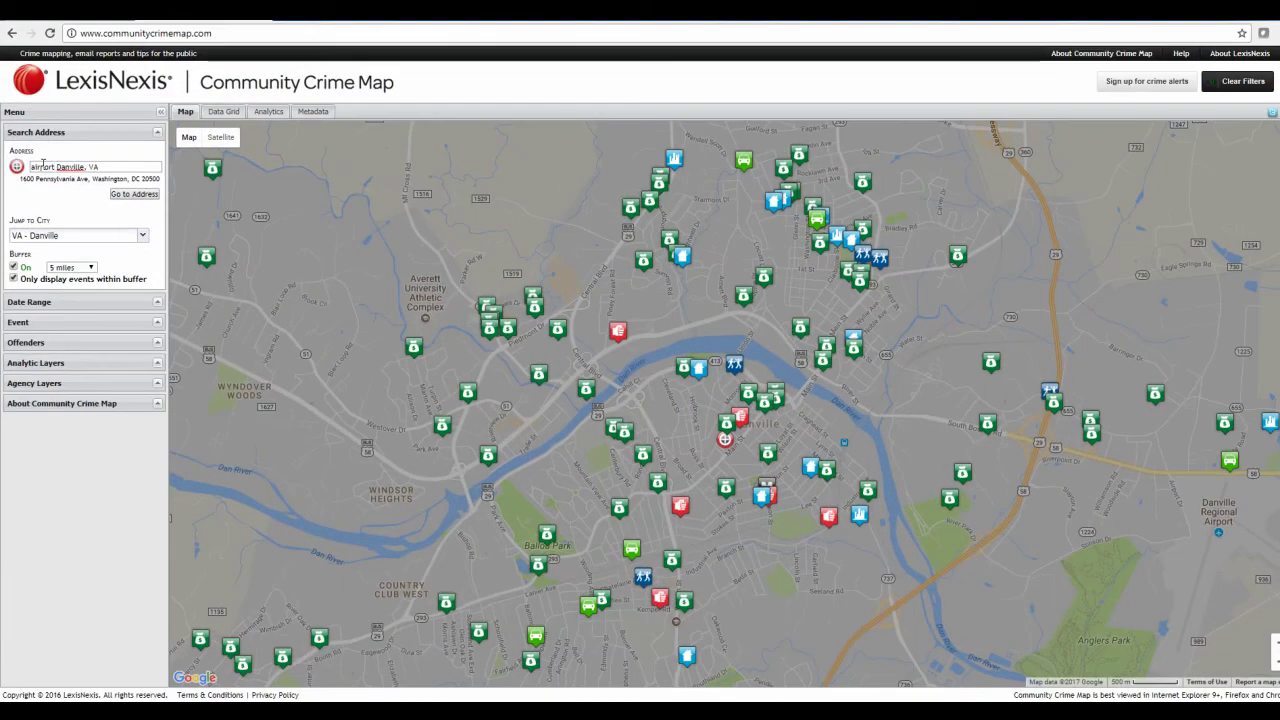
key(Return)
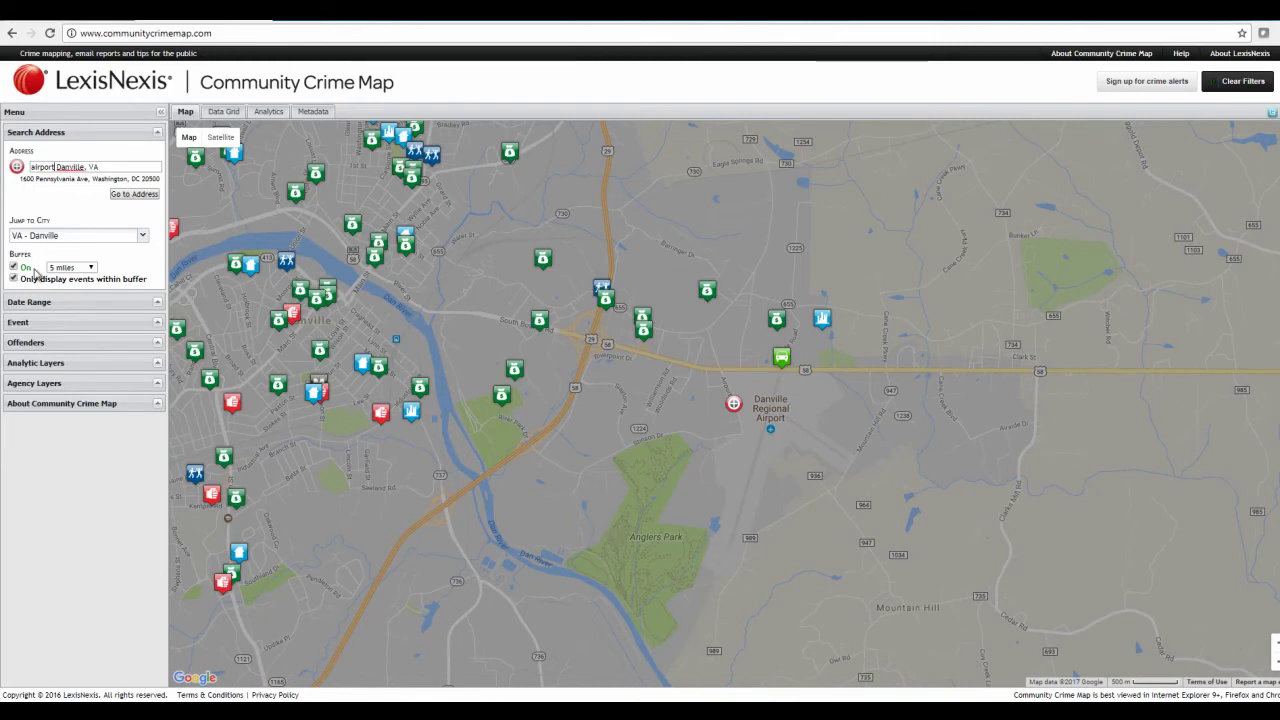
Try 500 ft and 1000 ft, settle the airport buffer on 0.5 miles, and expand Date Range
click(99, 269)
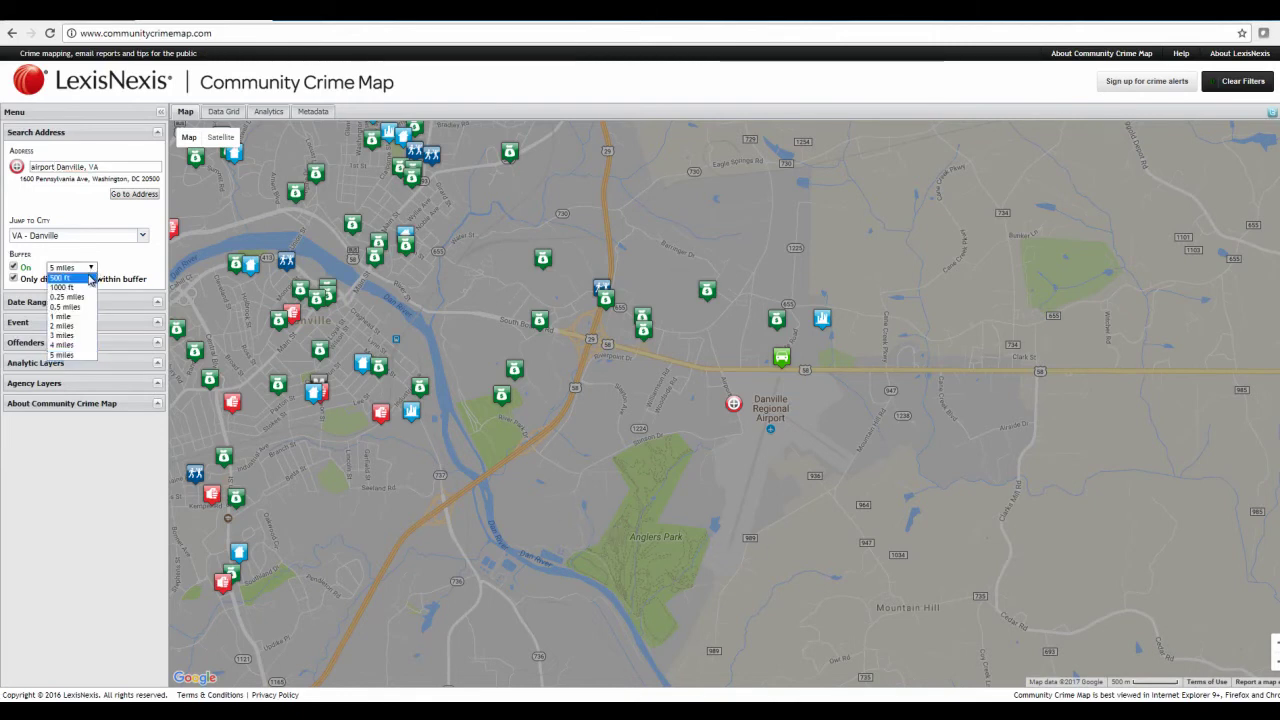
click(86, 276)
click(90, 268)
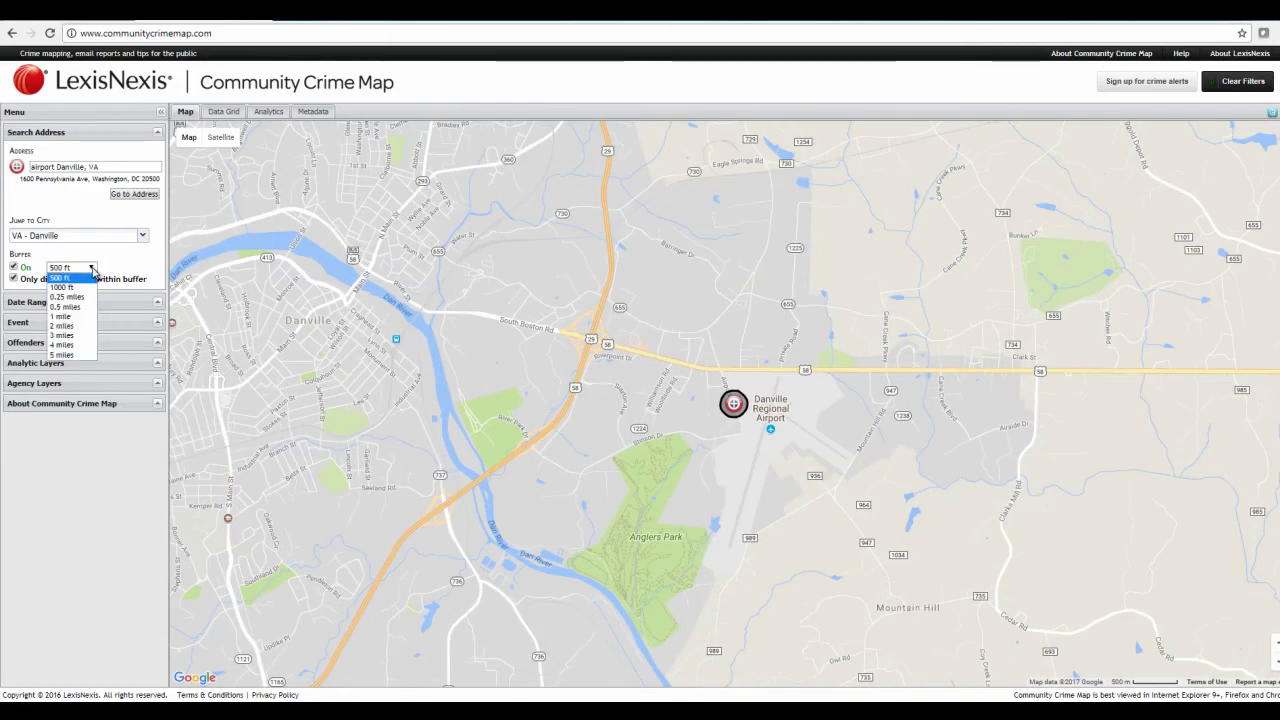
click(85, 288)
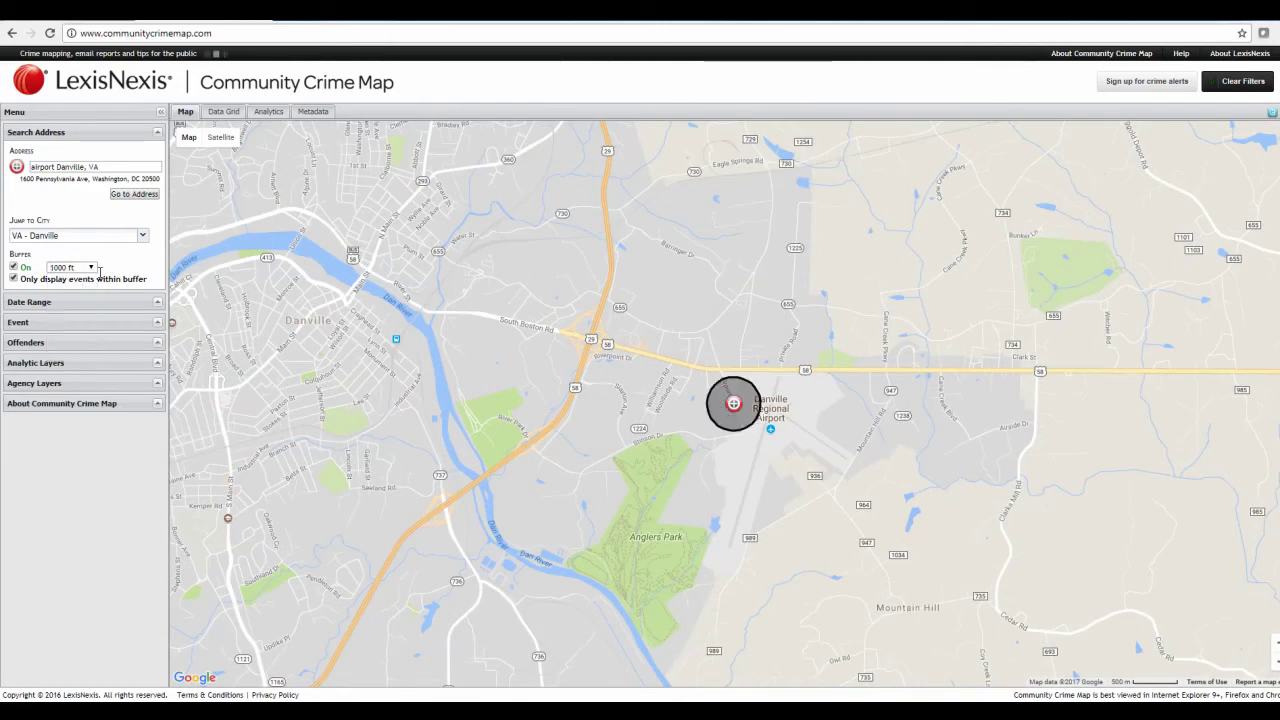
click(90, 268)
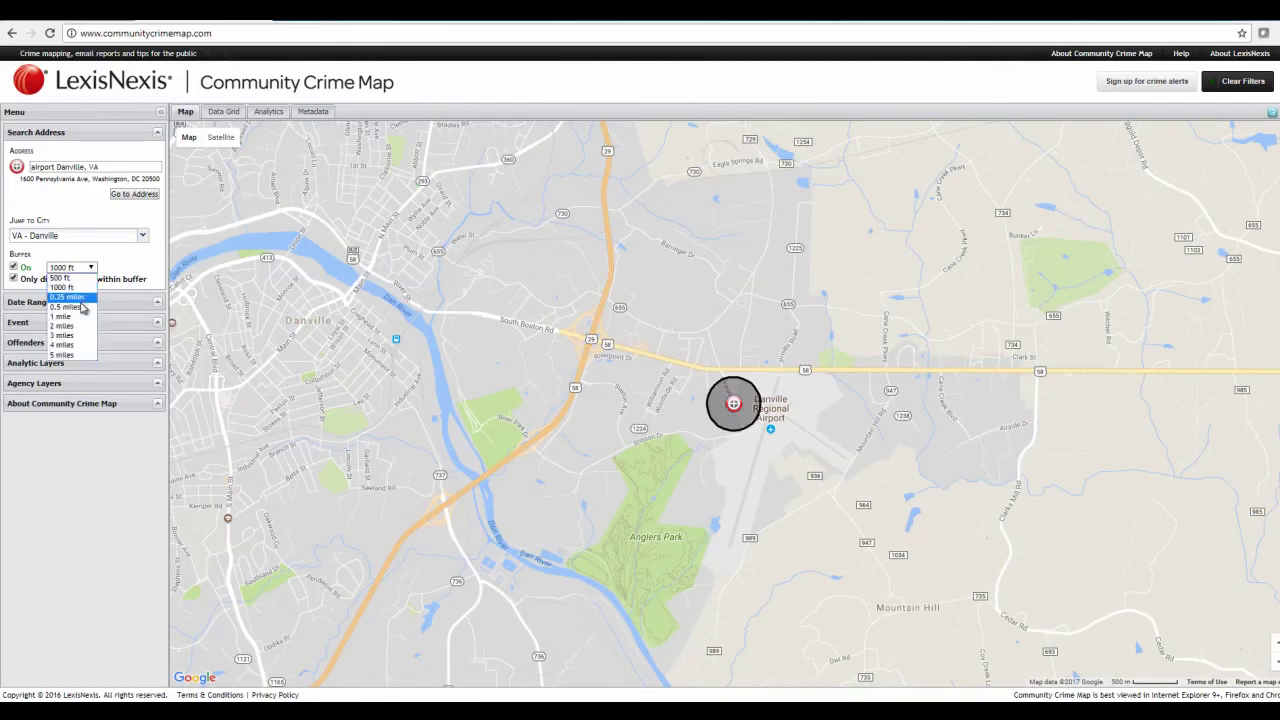
click(80, 311)
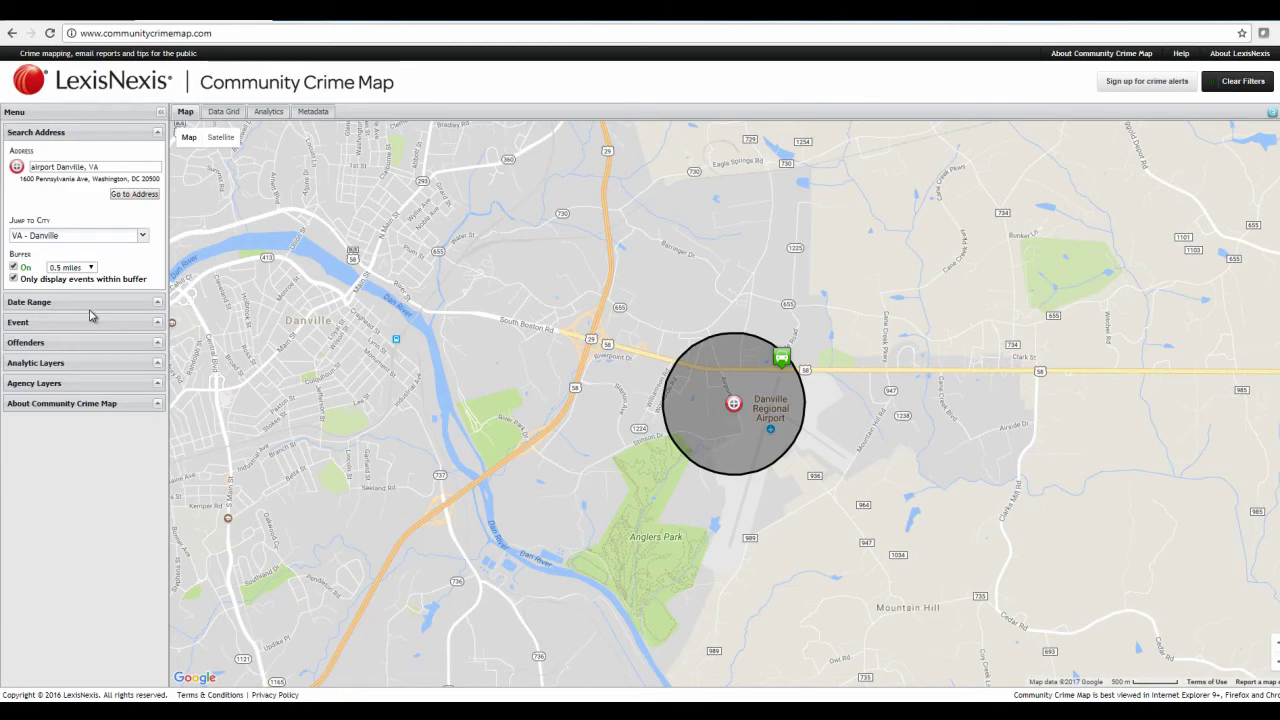
click(156, 303)
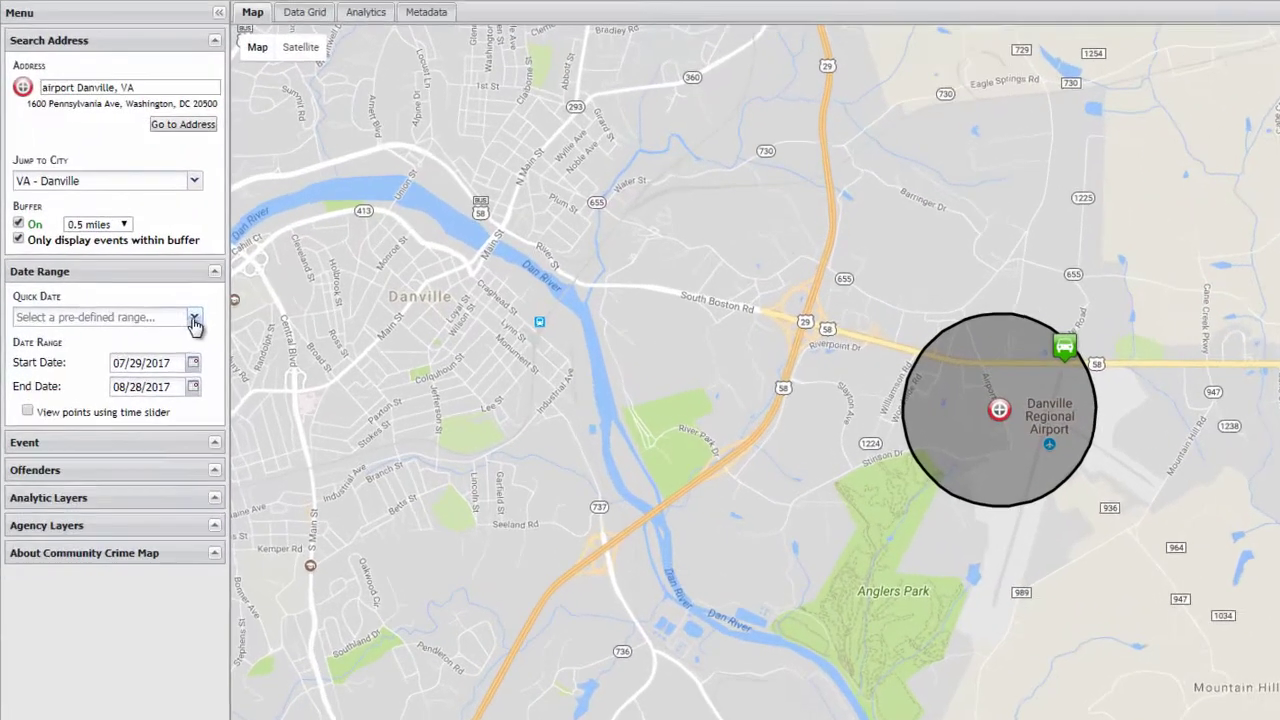
Set Quick Date to 1 year and widen the airport buffer to 1 mile
click(142, 335)
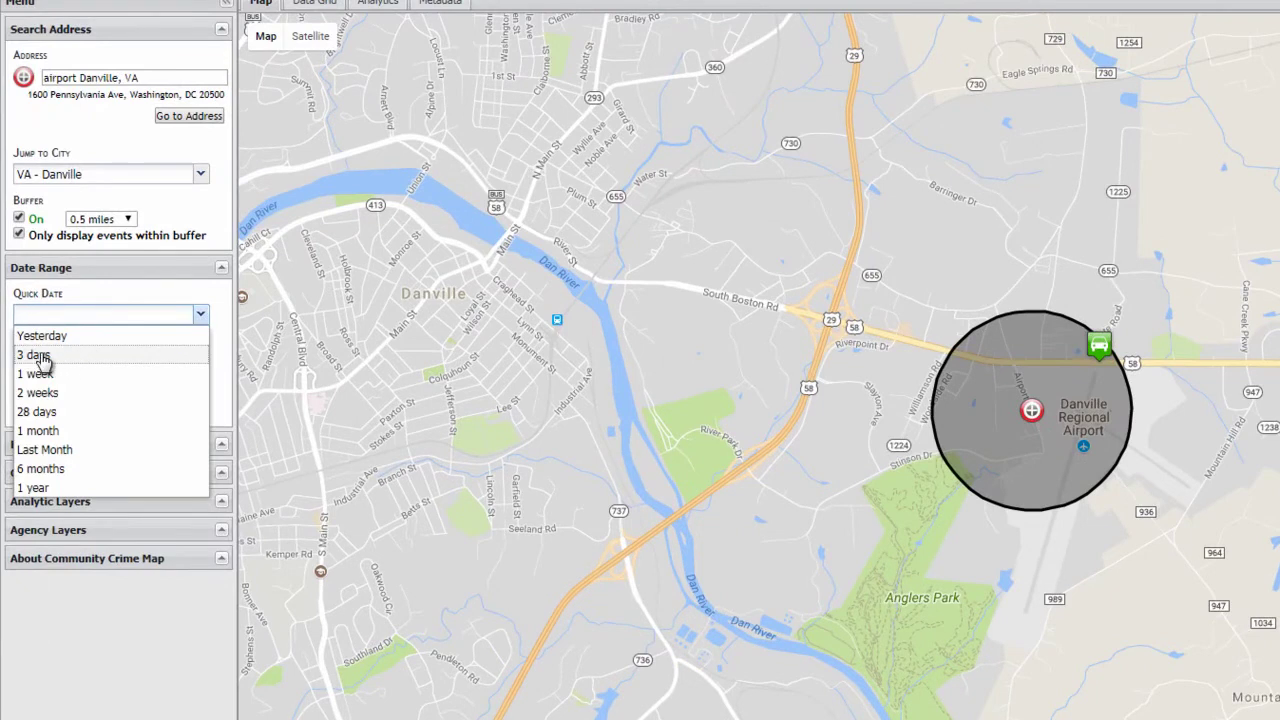
click(33, 488)
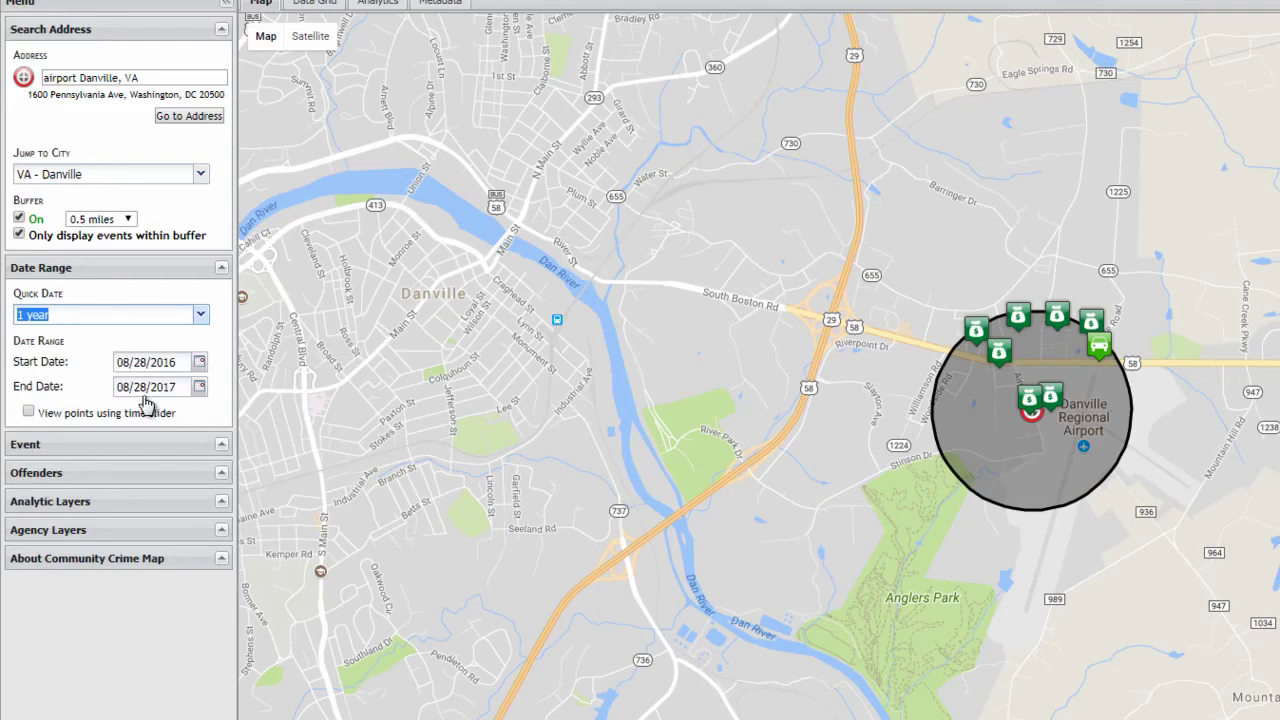
click(19, 218)
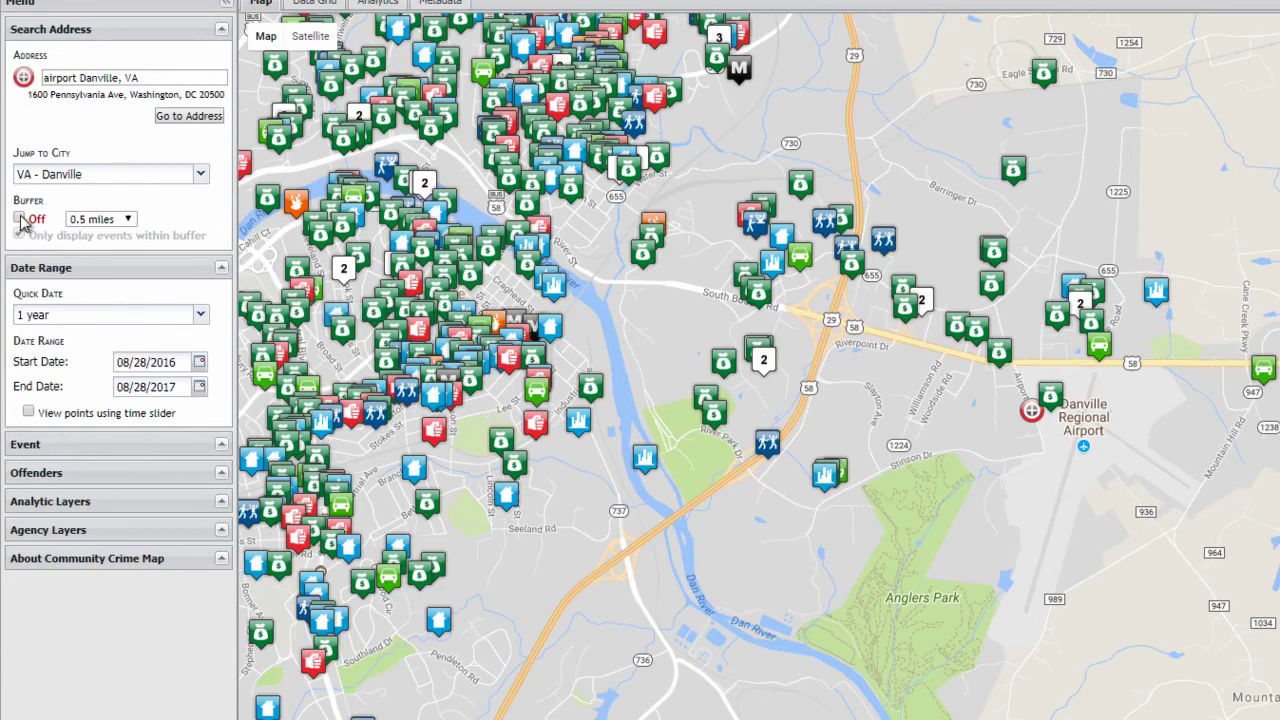
click(19, 218)
click(128, 220)
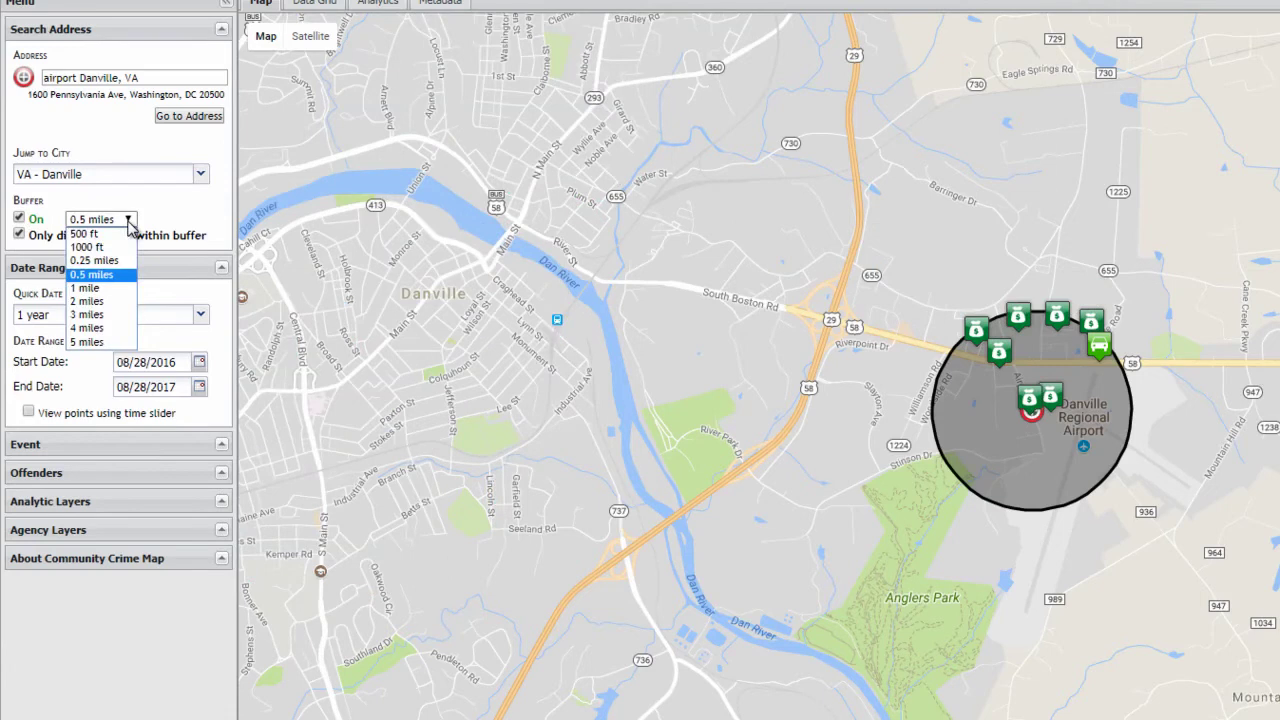
click(111, 288)
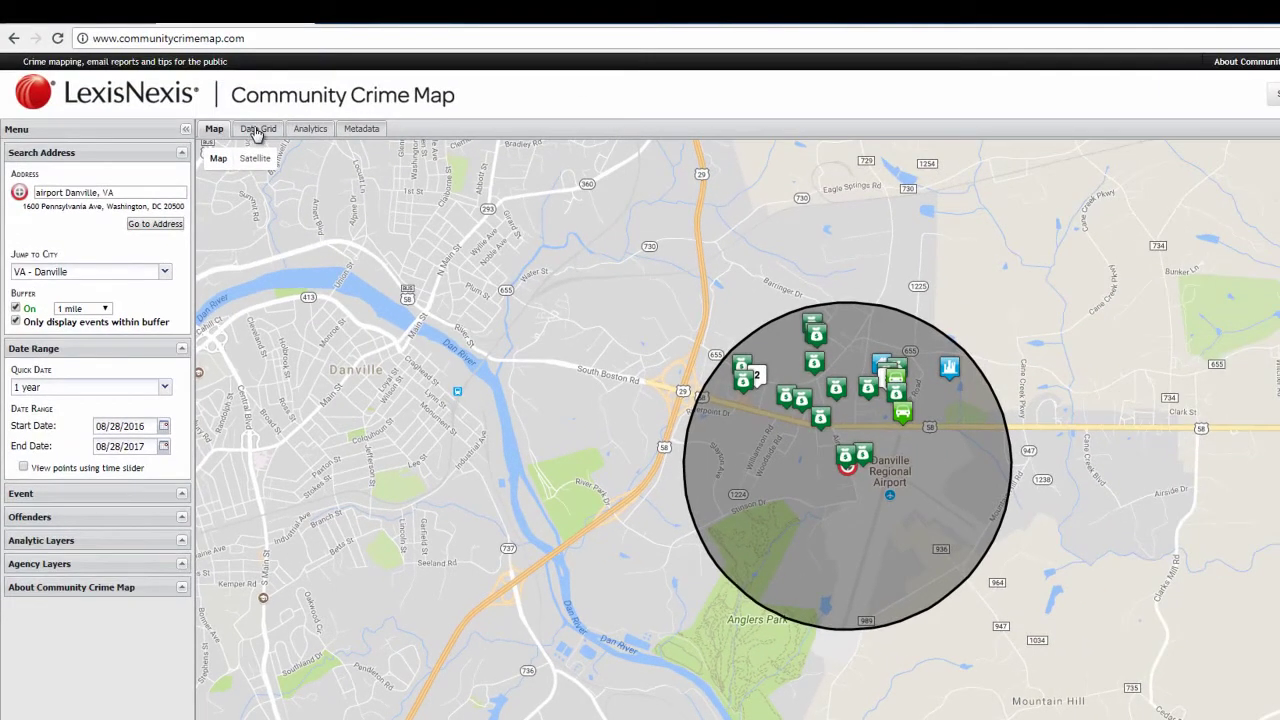
click(257, 130)
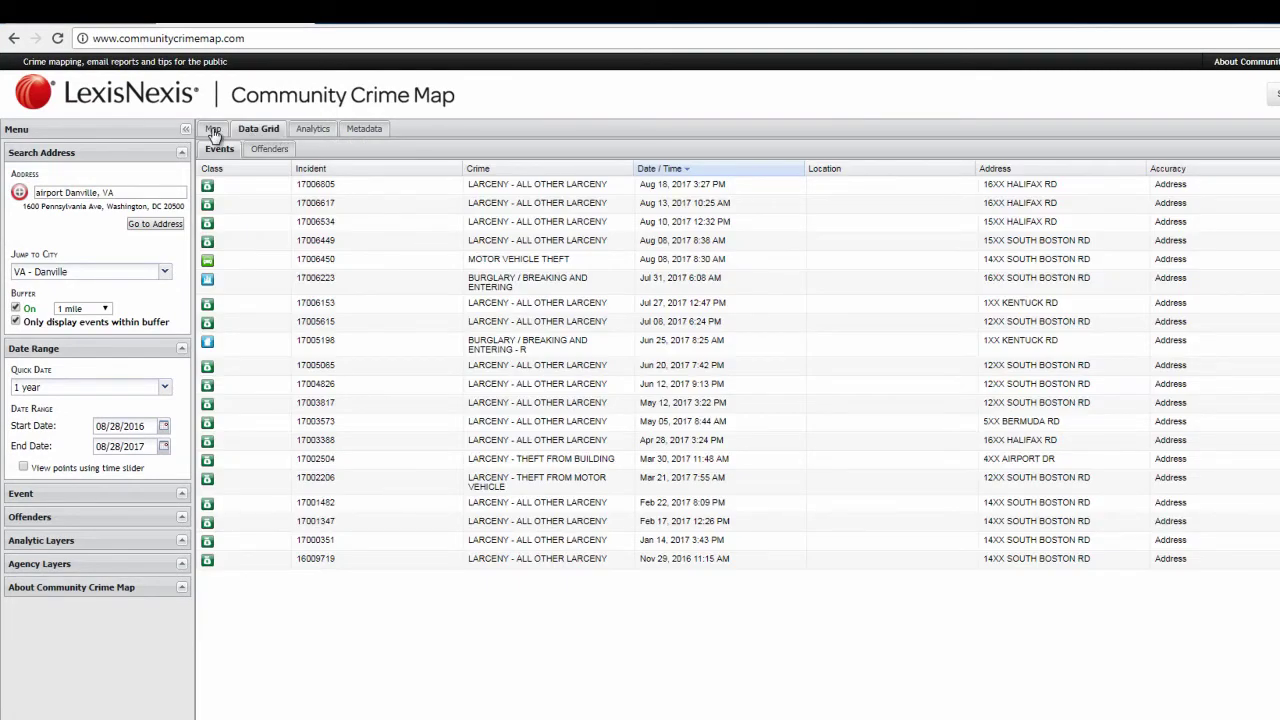
click(213, 131)
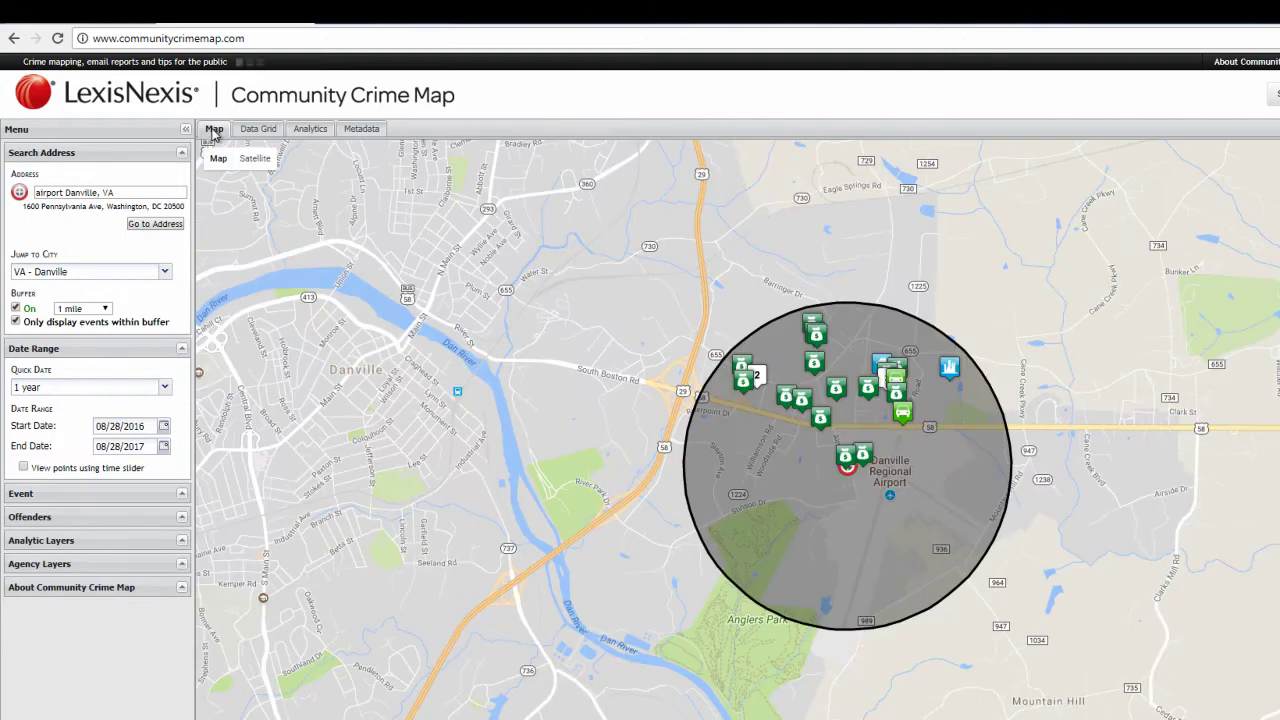
click(316, 130)
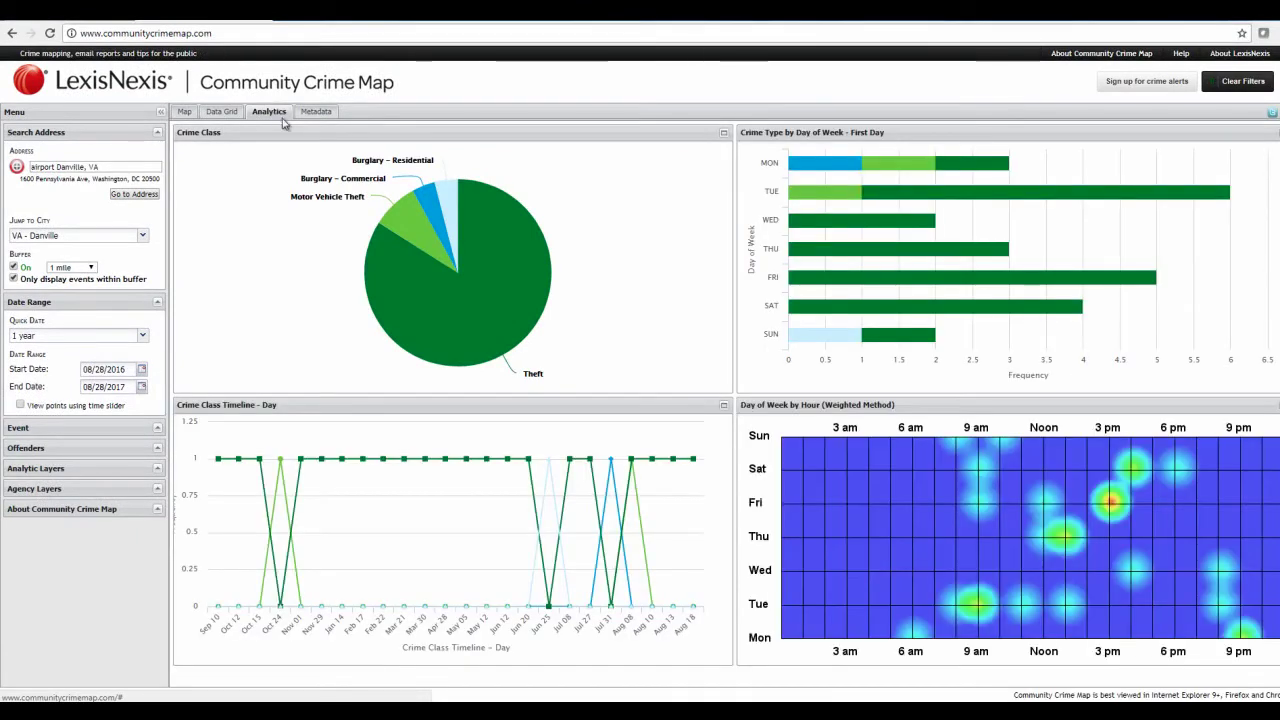
click(186, 112)
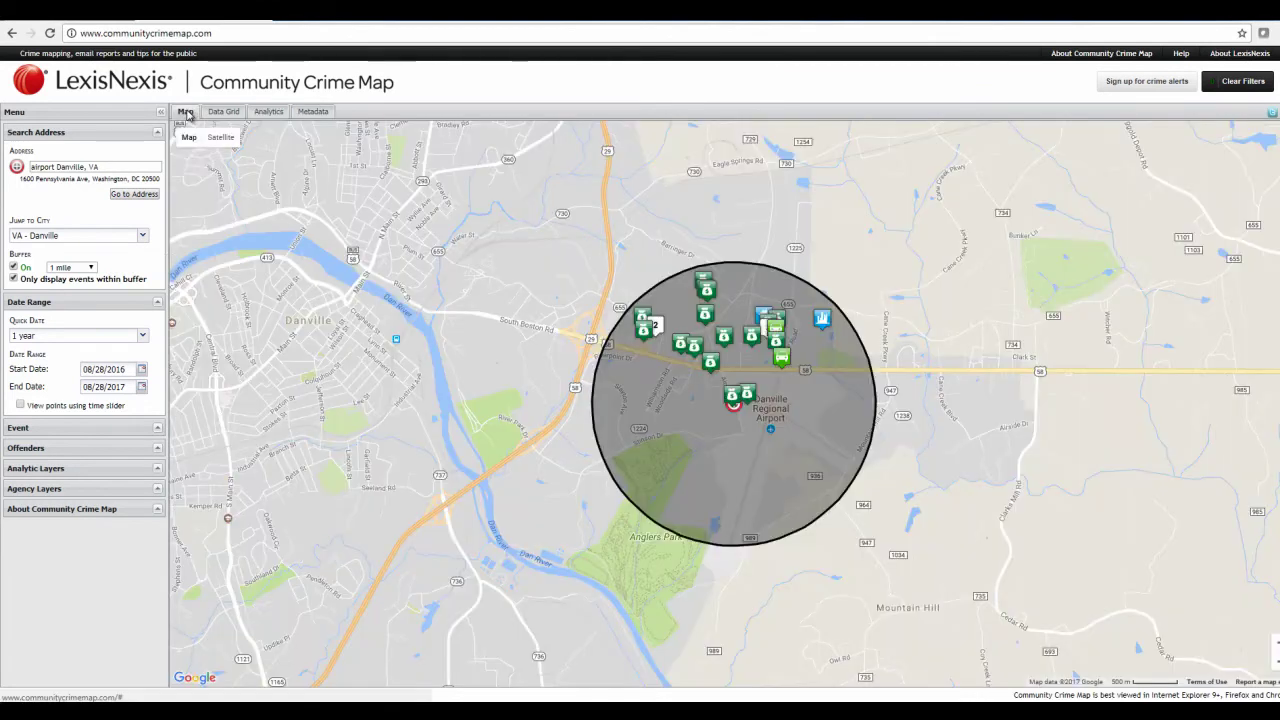
Expand the Event section to list crime types such as Homicide, Theft and Arson
click(158, 429)
scroll(158, 556, down, 3)
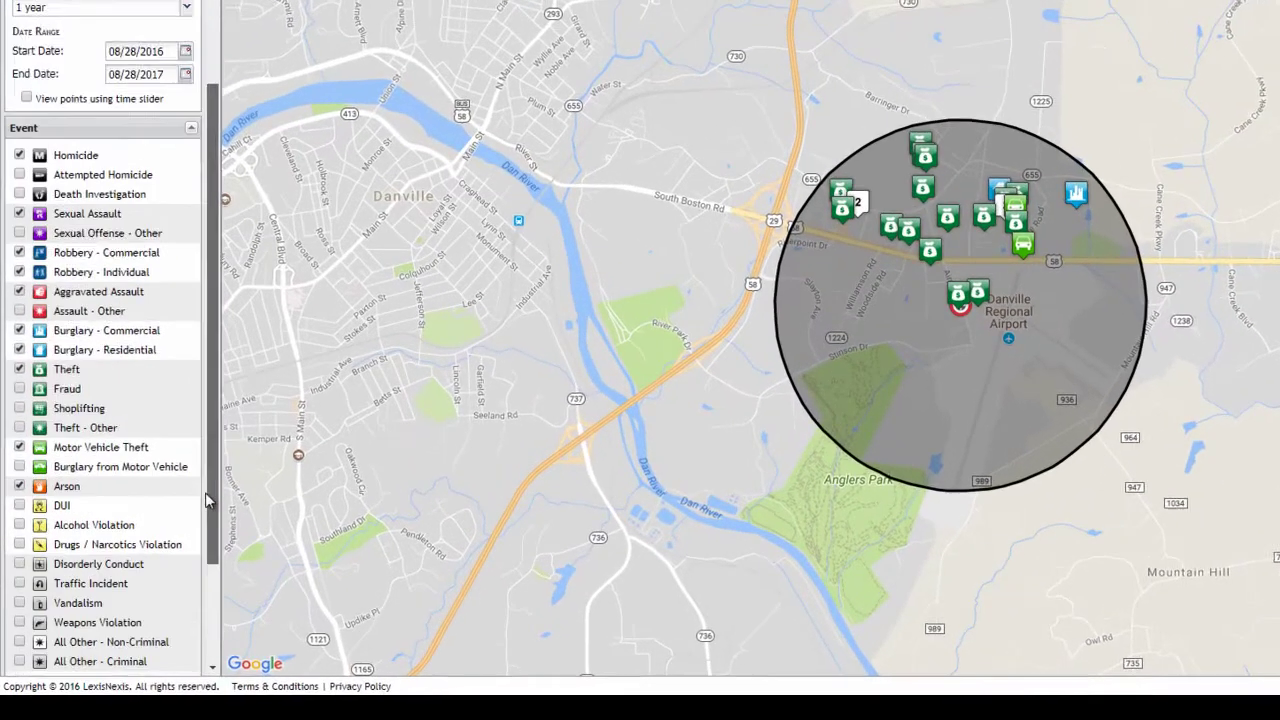
scroll(207, 505, down, 1)
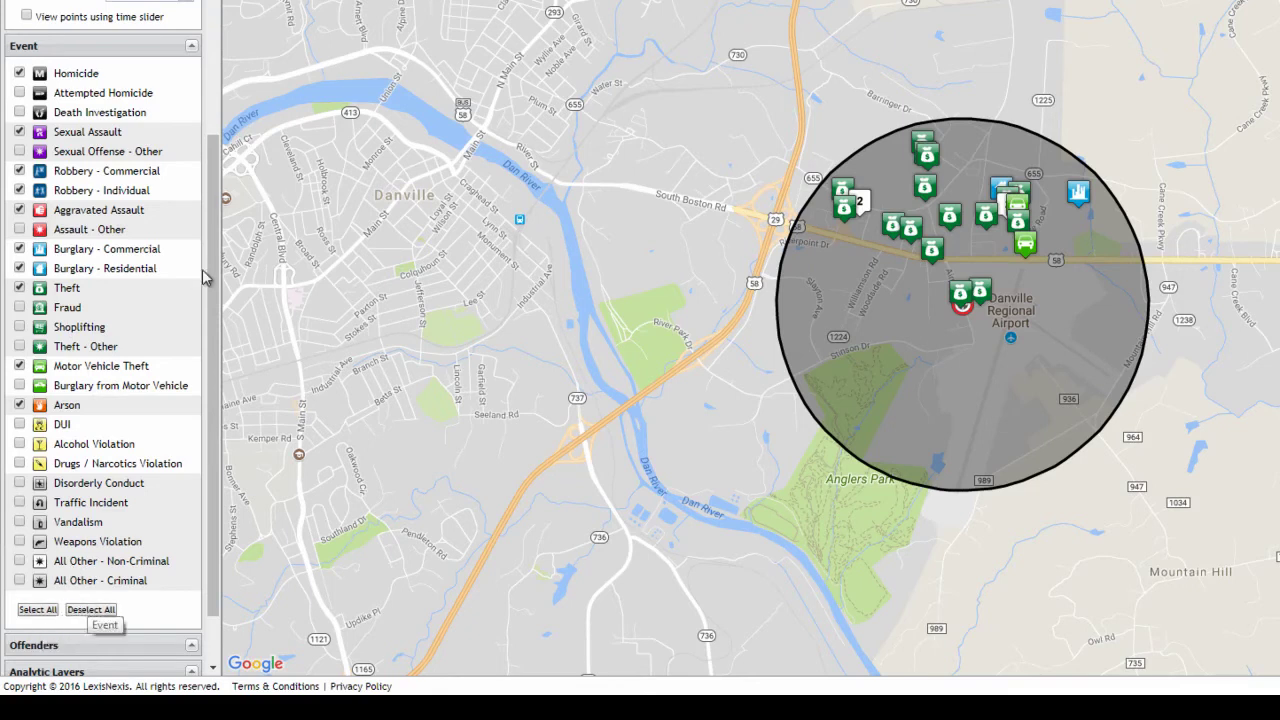
scroll(213, 190, up, 3)
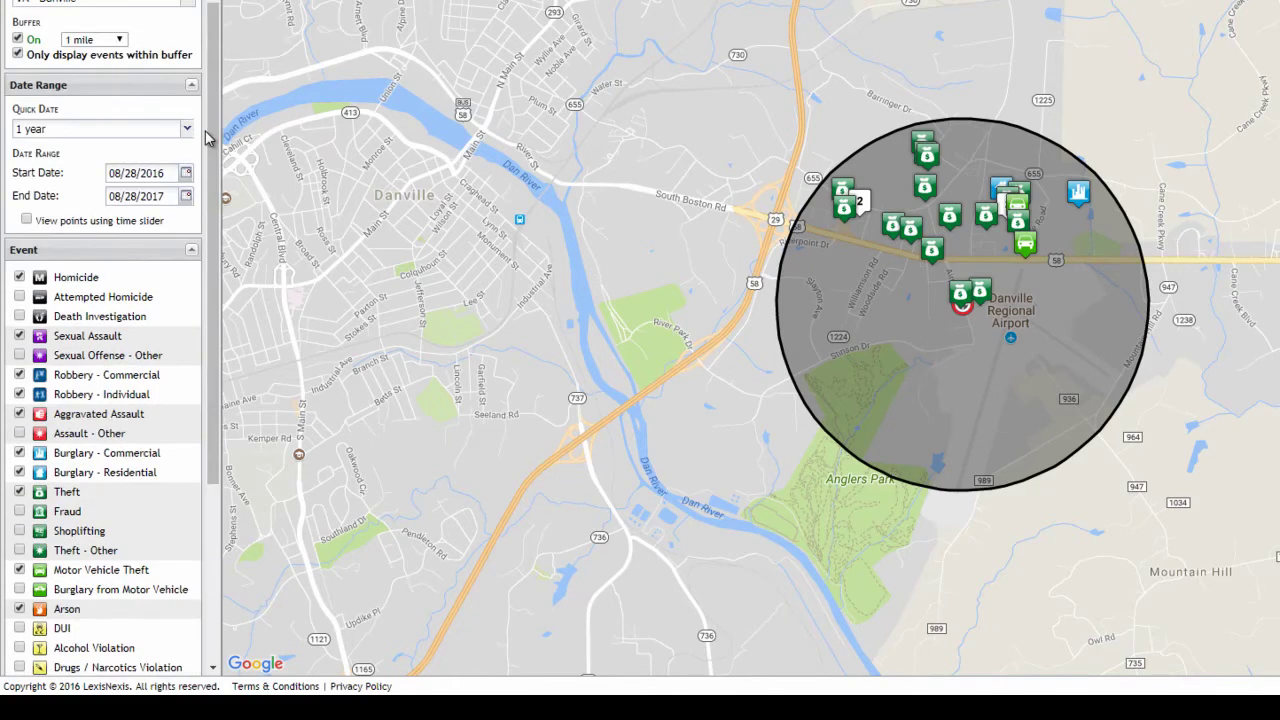
Turn off the buffer, test individual categories, then select all event types across Danville
click(17, 39)
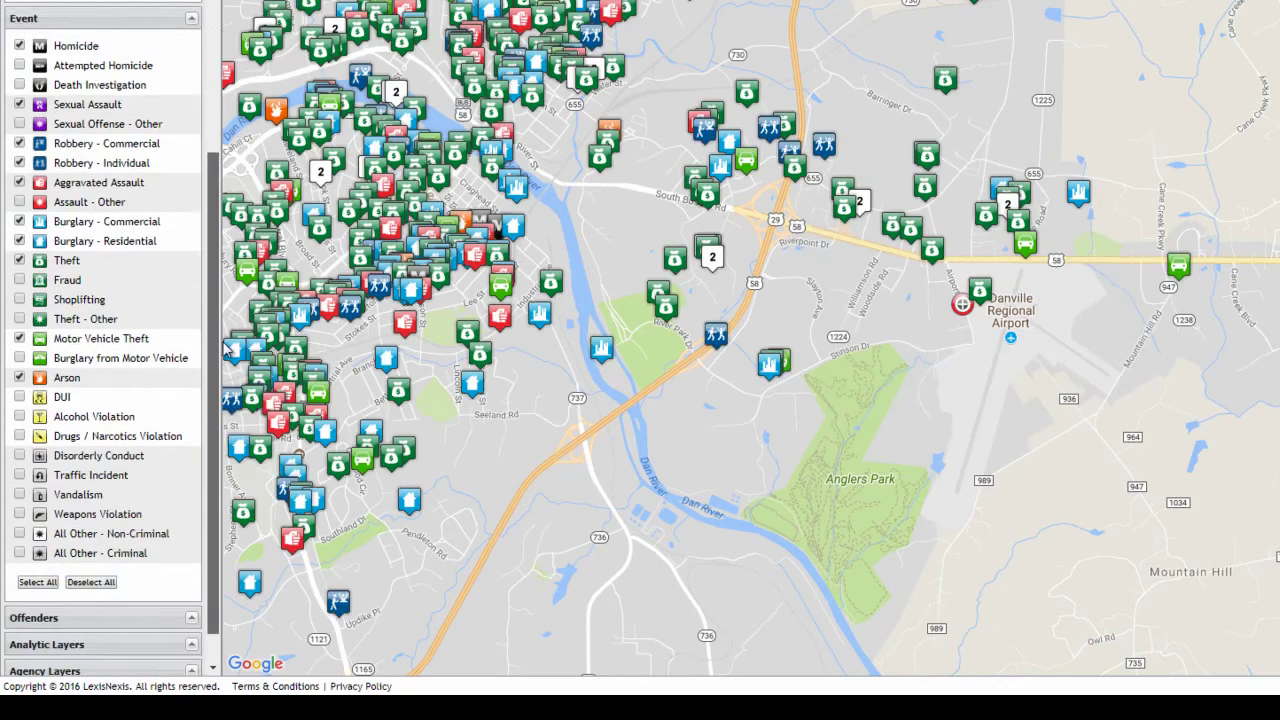
drag(396, 228, 718, 323)
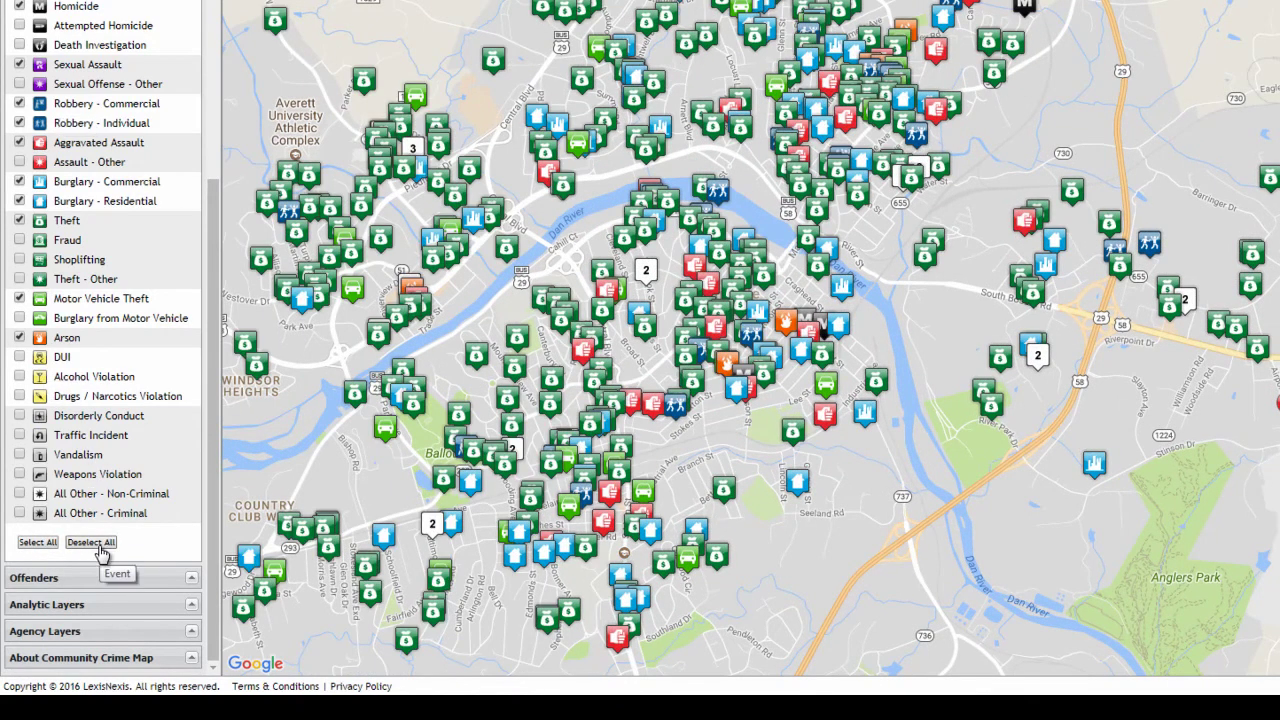
click(91, 542)
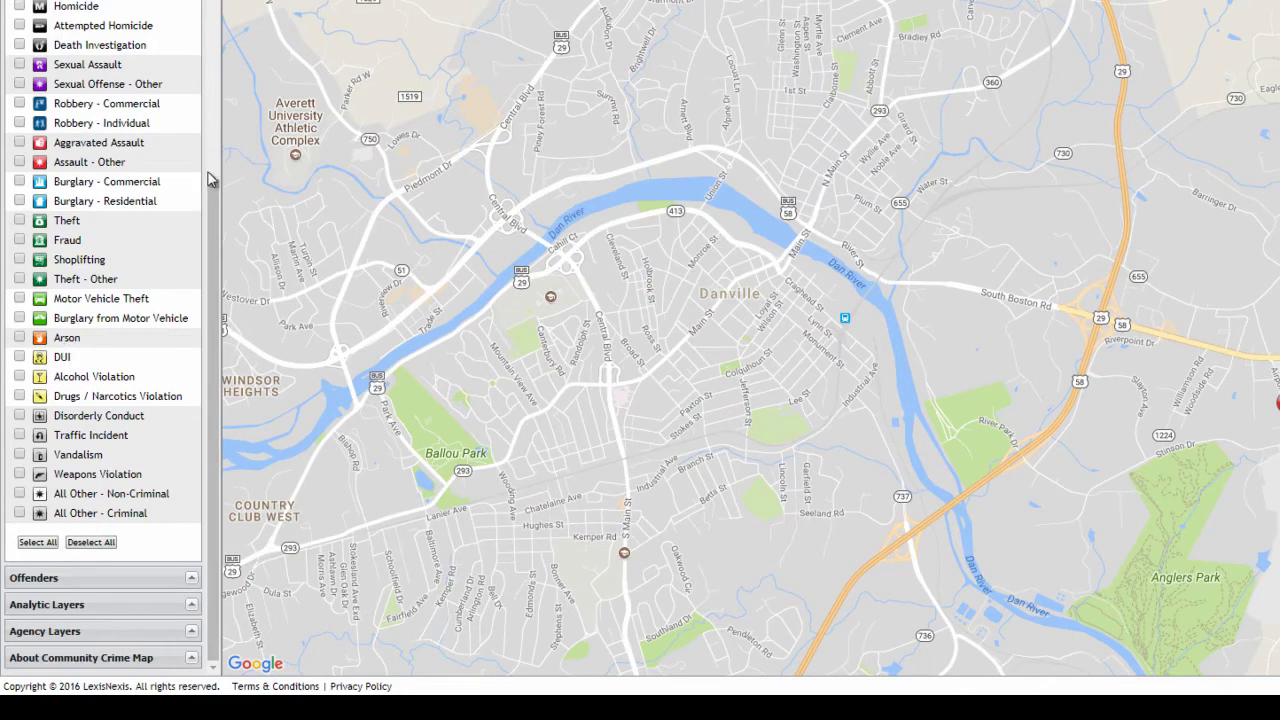
drag(212, 194, 211, 157)
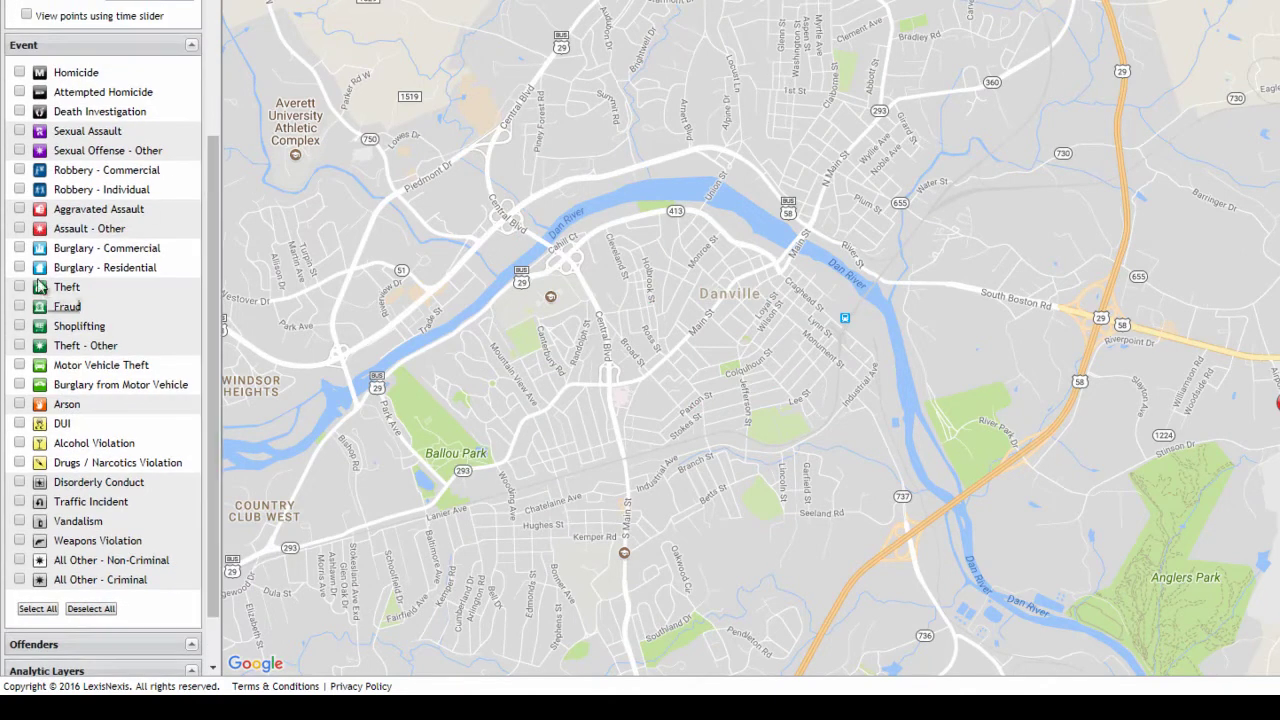
click(18, 288)
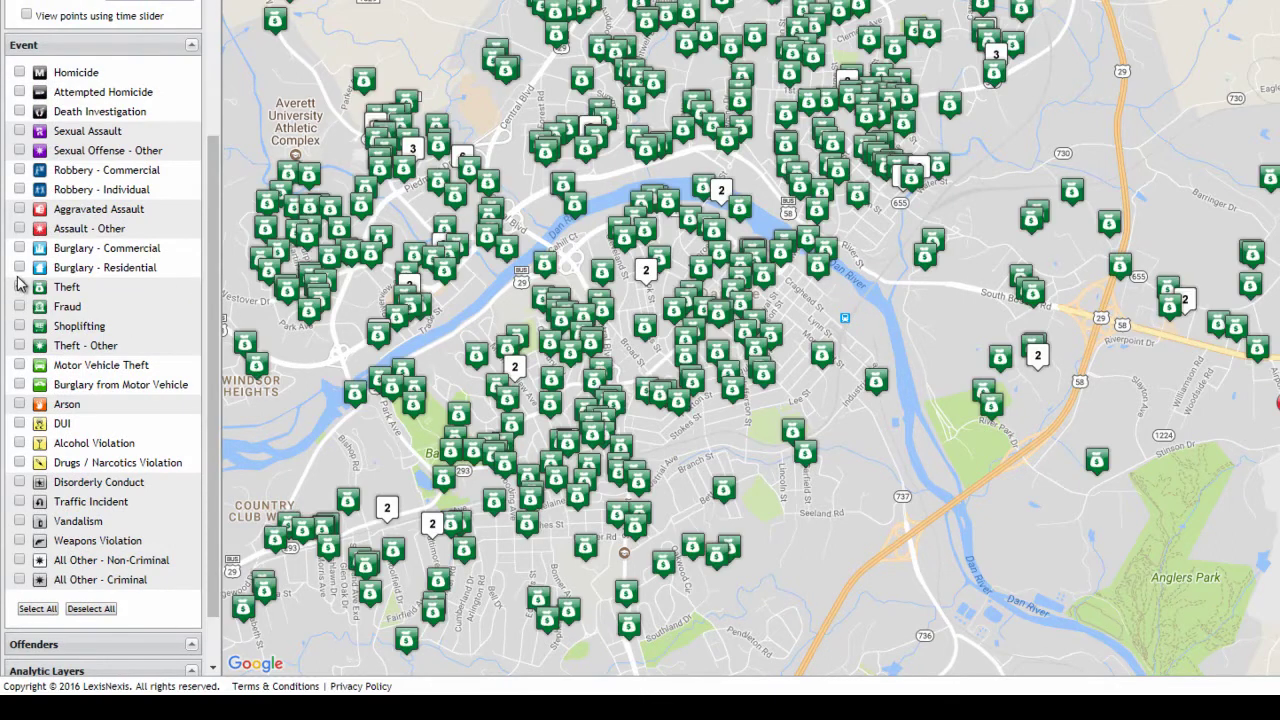
click(19, 287)
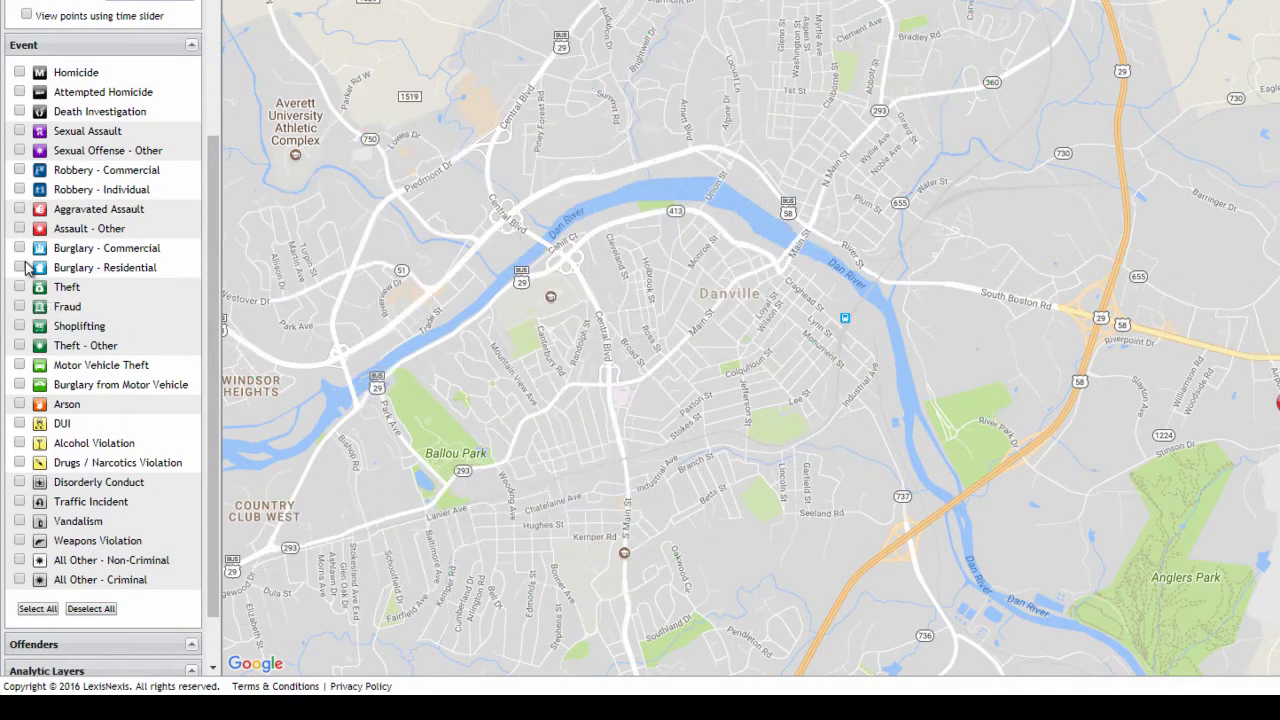
click(19, 209)
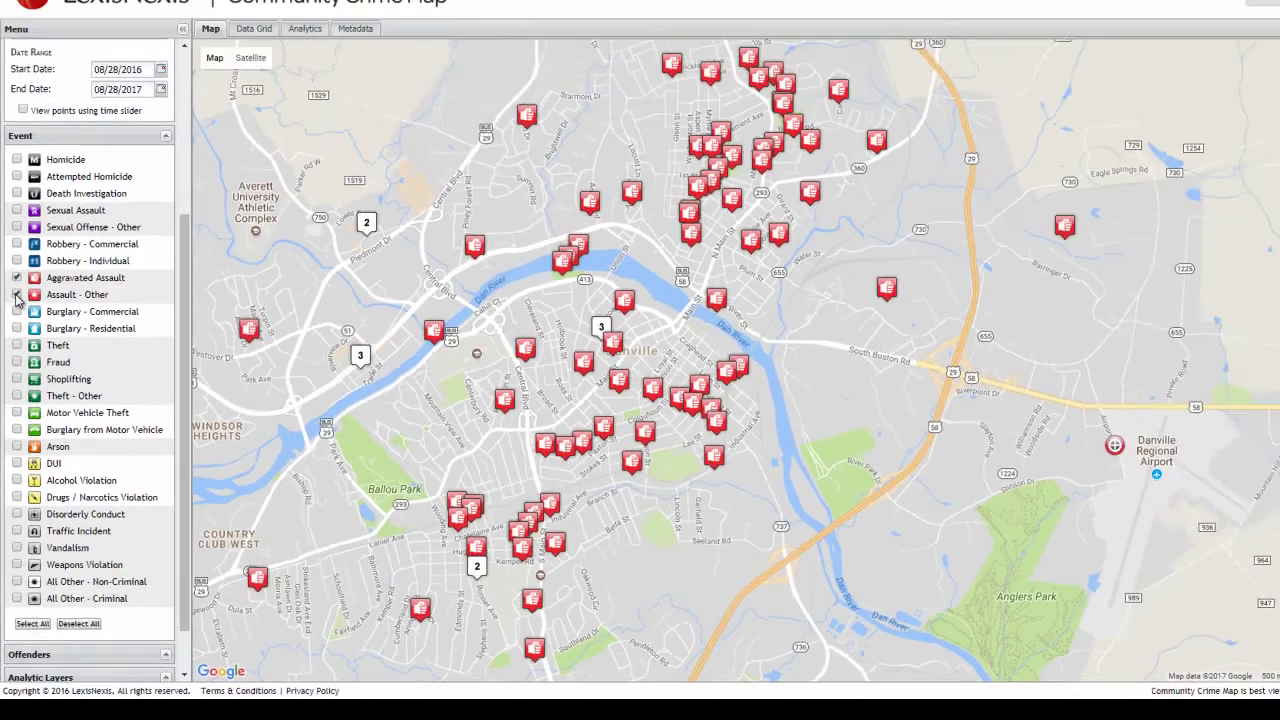
click(16, 295)
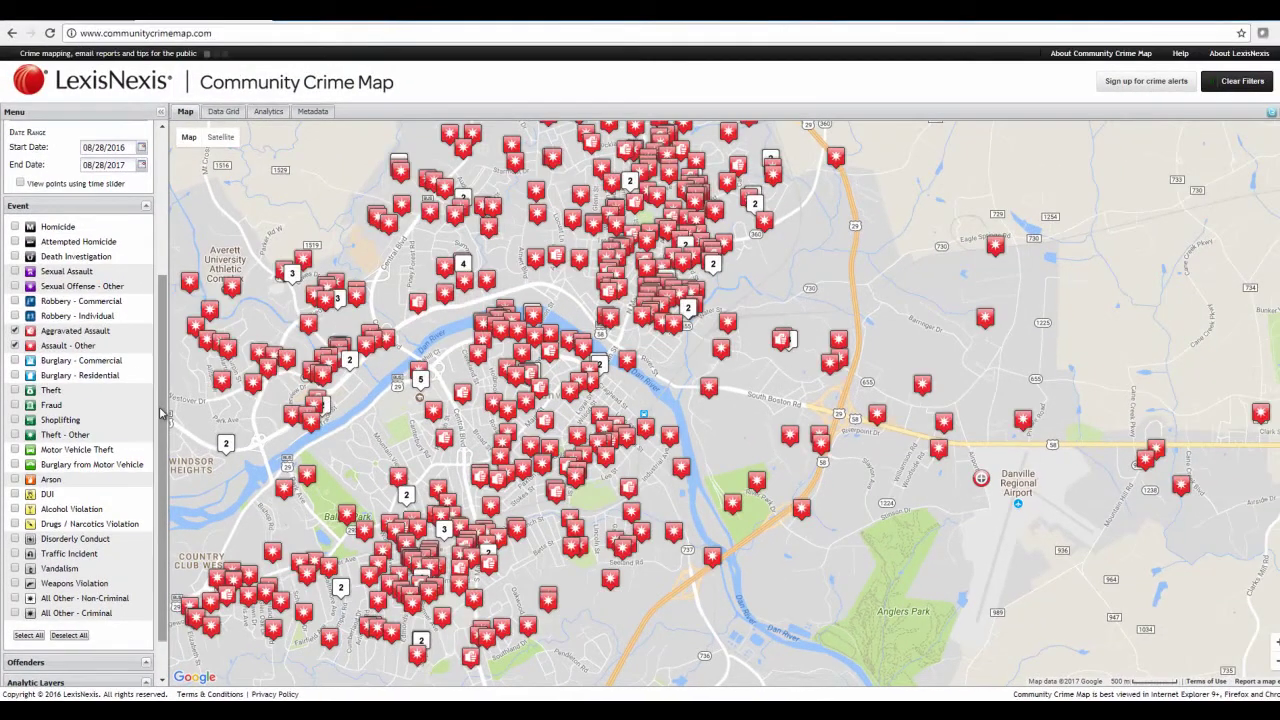
scroll(182, 412, down, 1)
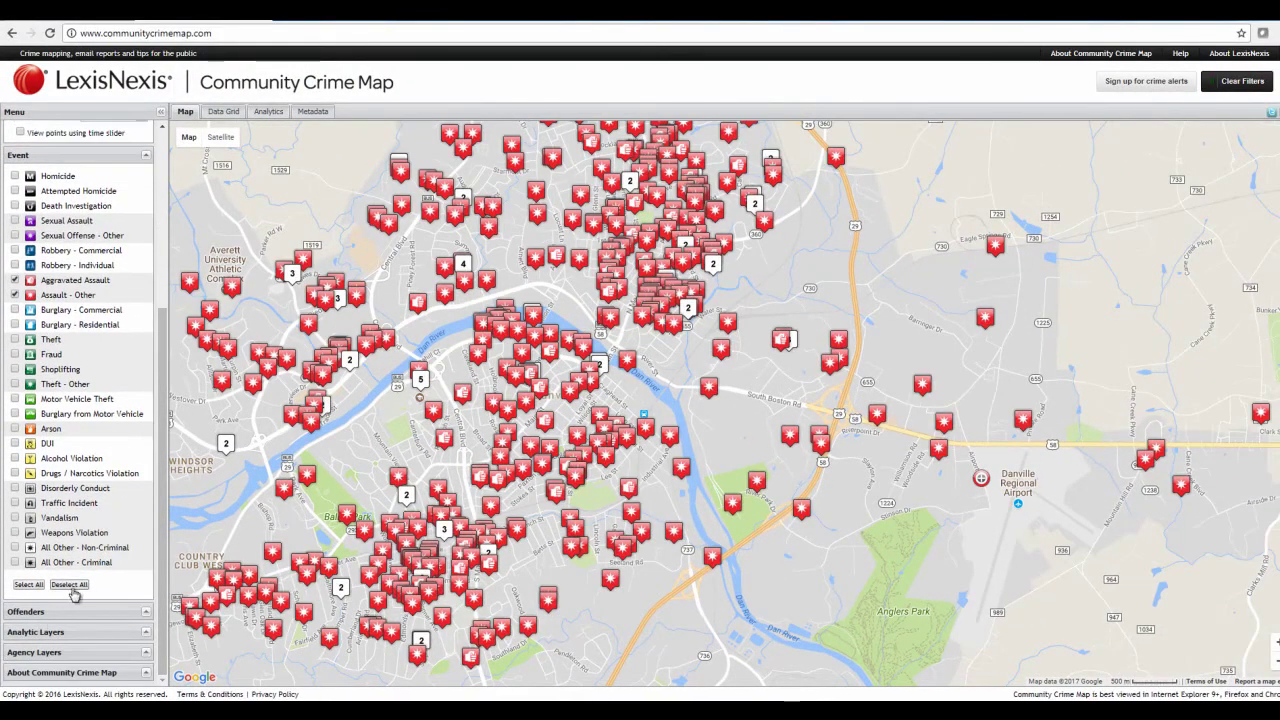
click(29, 585)
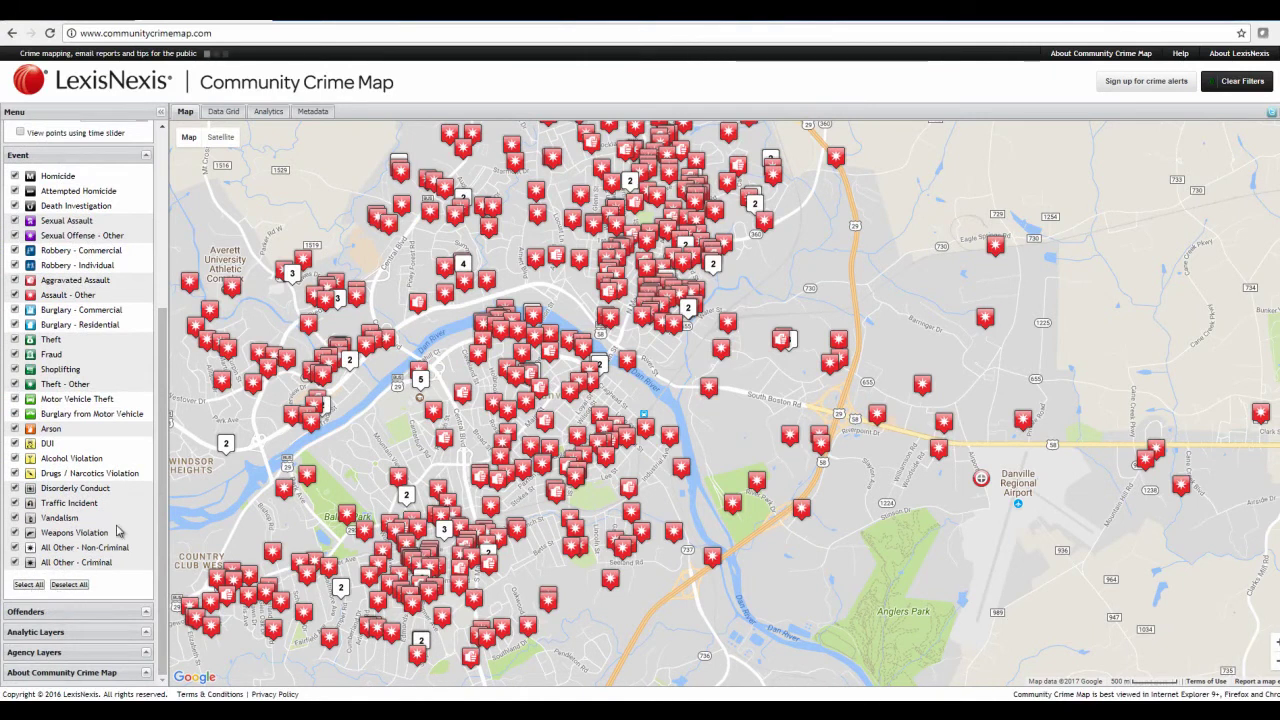
Page through the 25-page Data Grid incident table and return to page 1
click(224, 112)
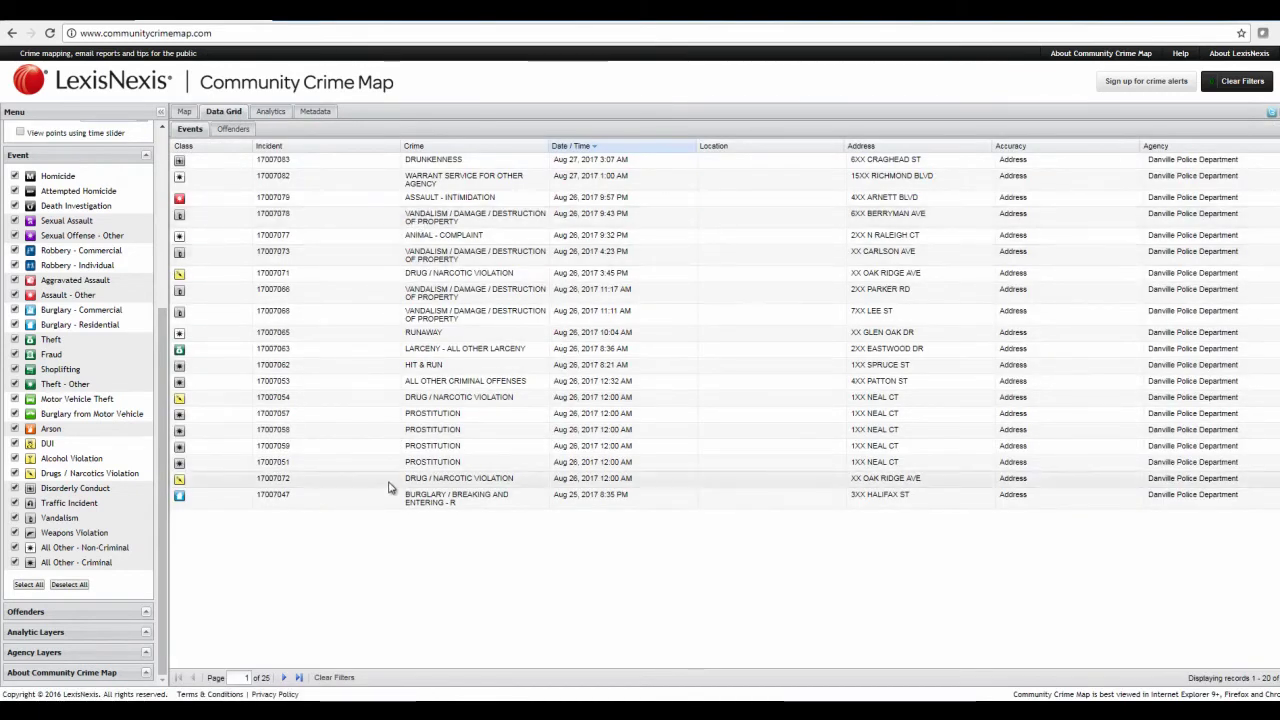
click(284, 679)
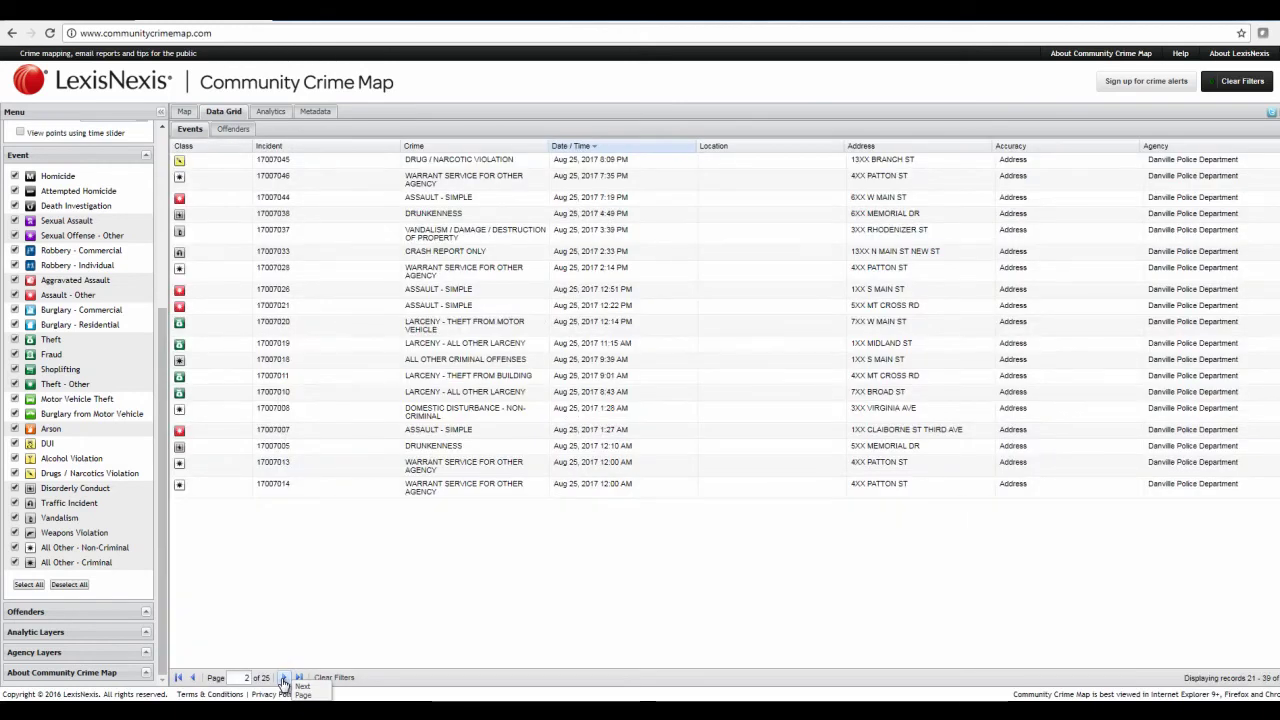
click(301, 679)
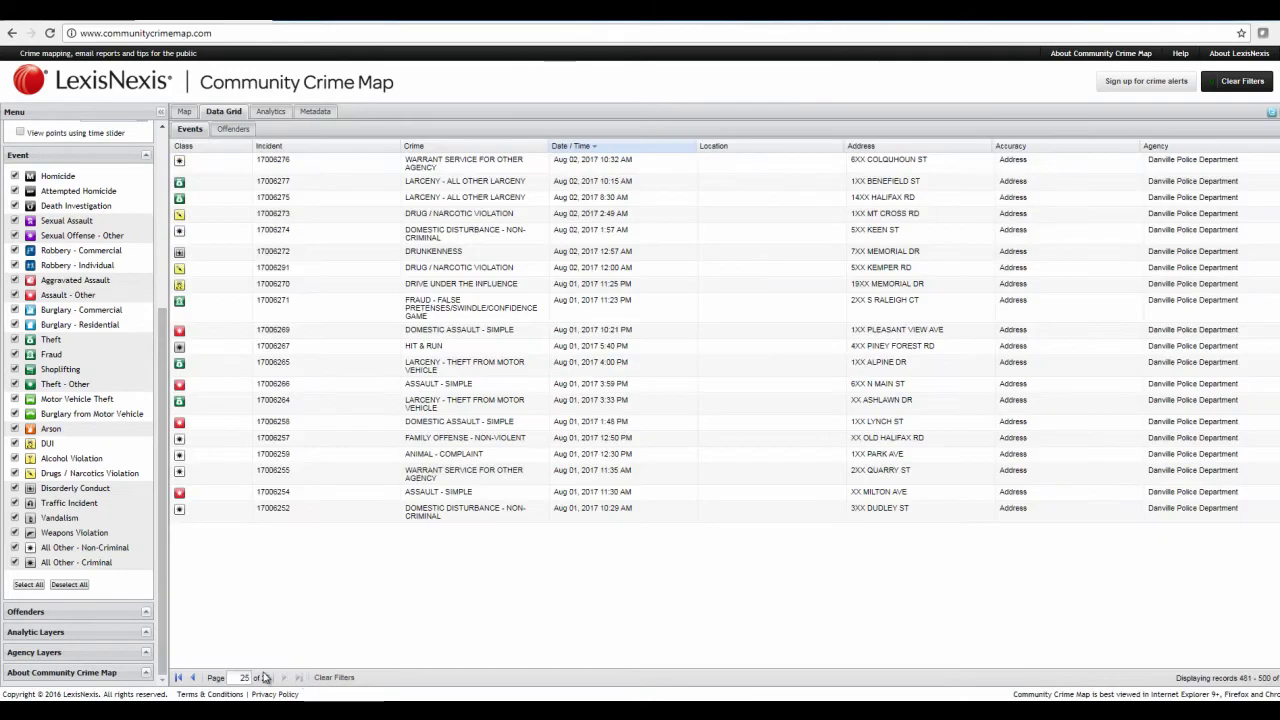
click(180, 678)
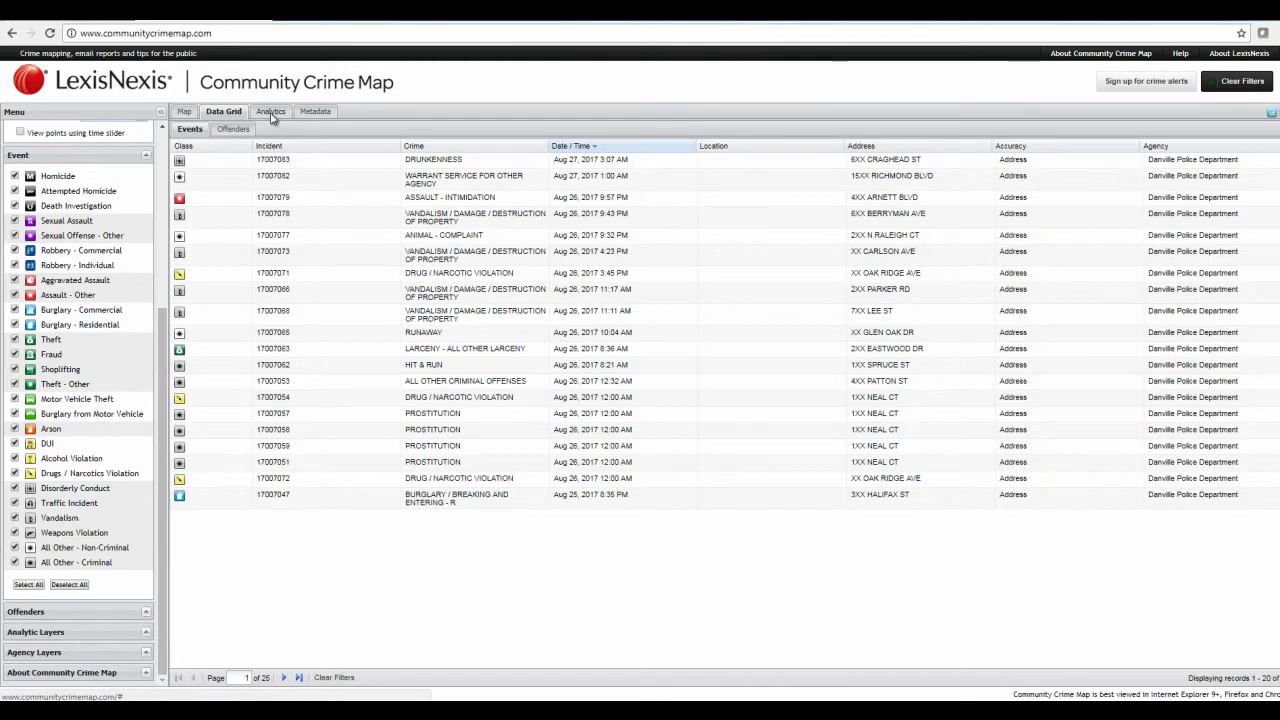
Browse the Analytics Crime Class pie chart and daily Crime Class Timeline
click(270, 113)
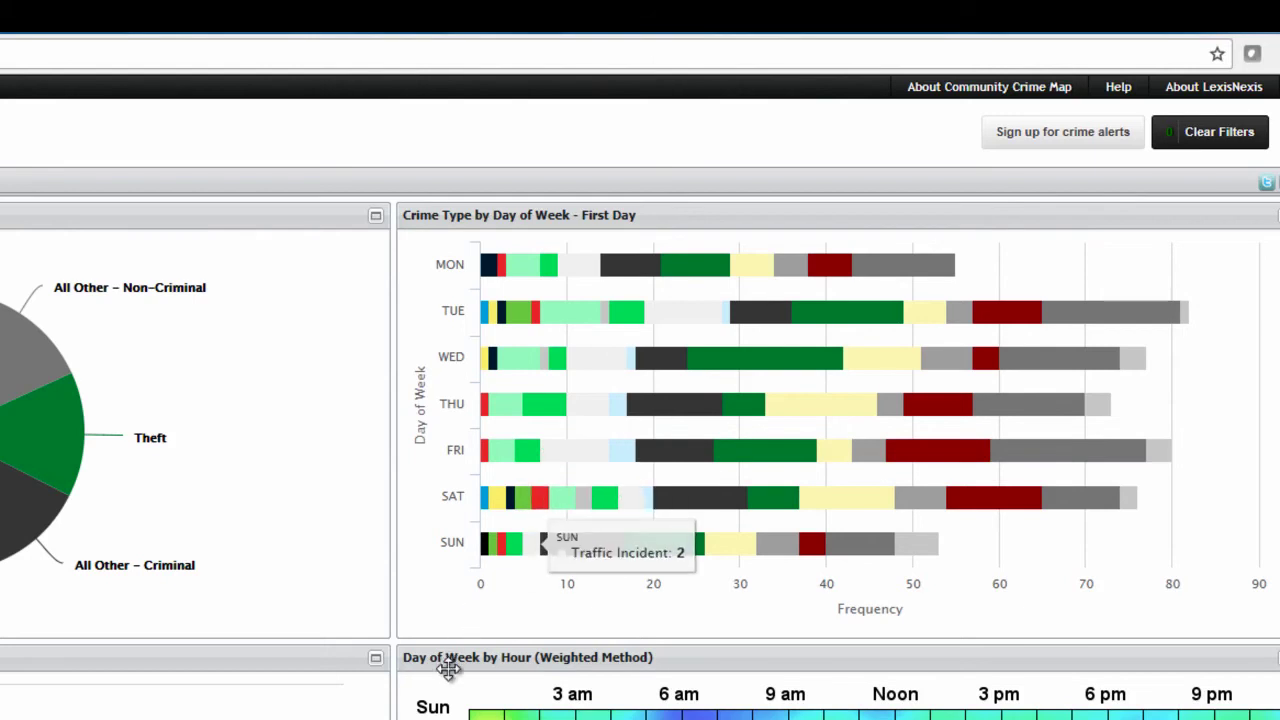
scroll(452, 653, down, 5)
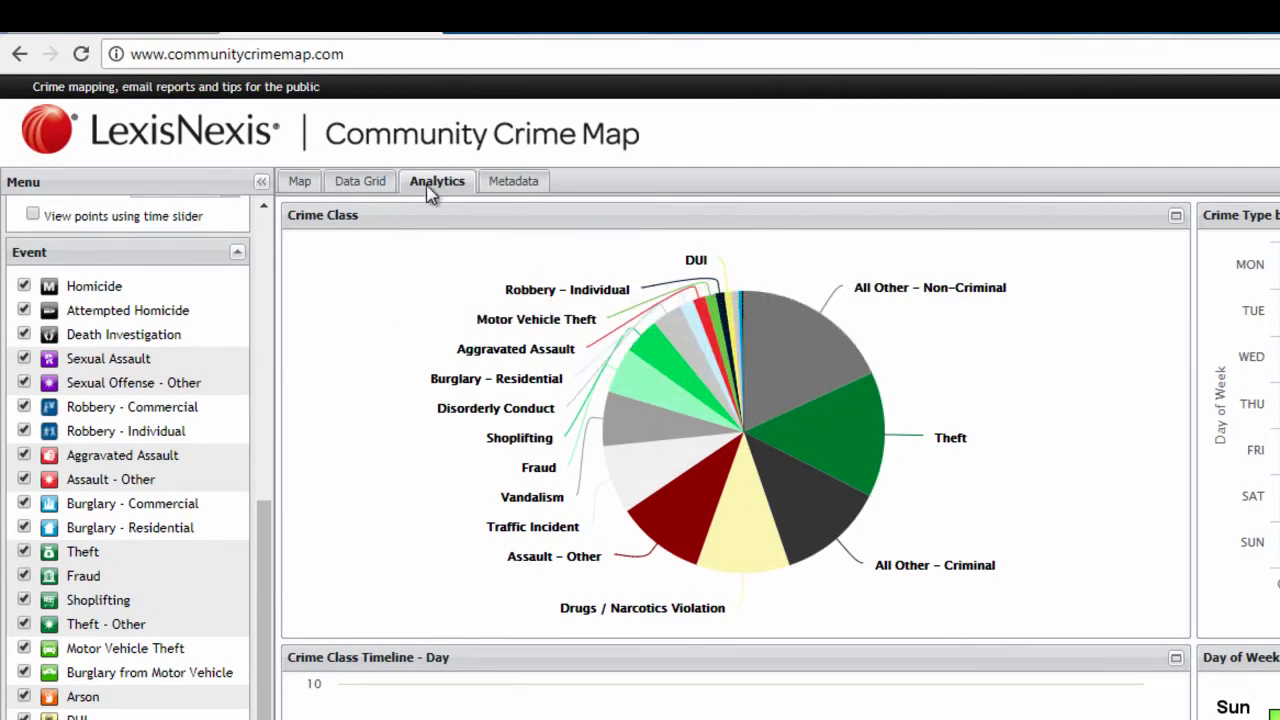
Go from the Metadata and Data Grid views back to the Danville map and pan it slightly
click(490, 182)
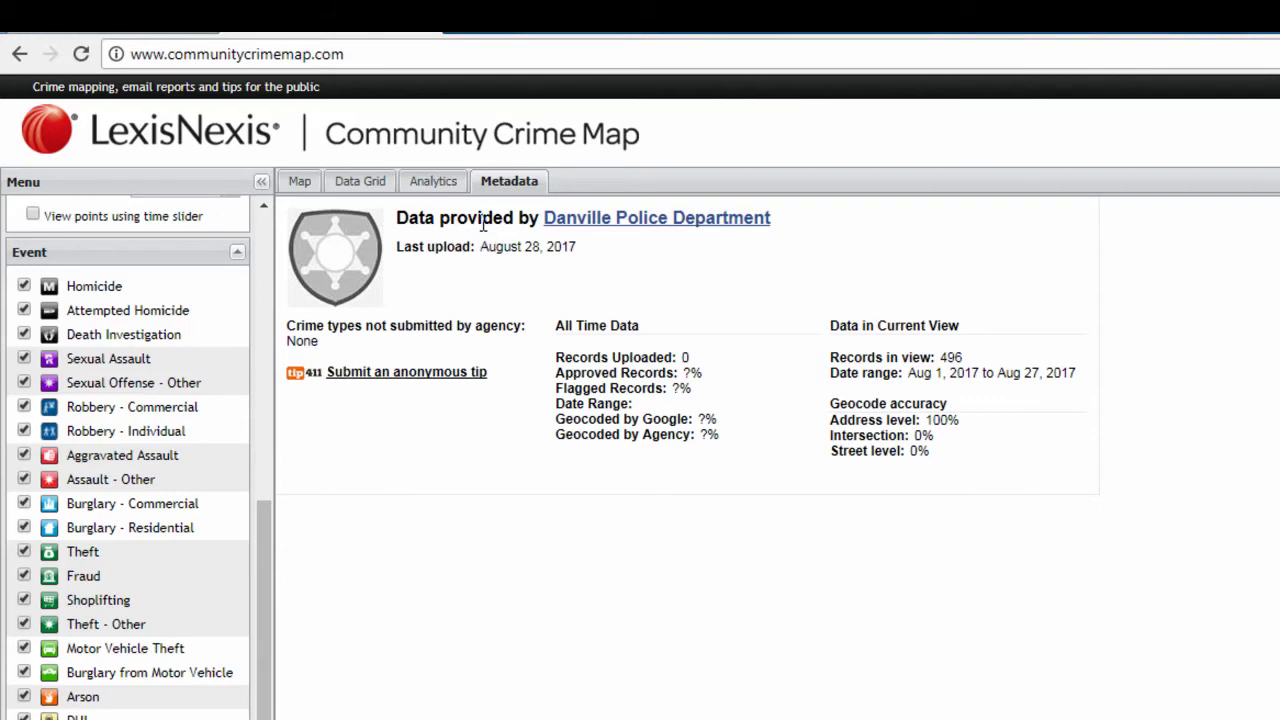
click(433, 185)
click(362, 181)
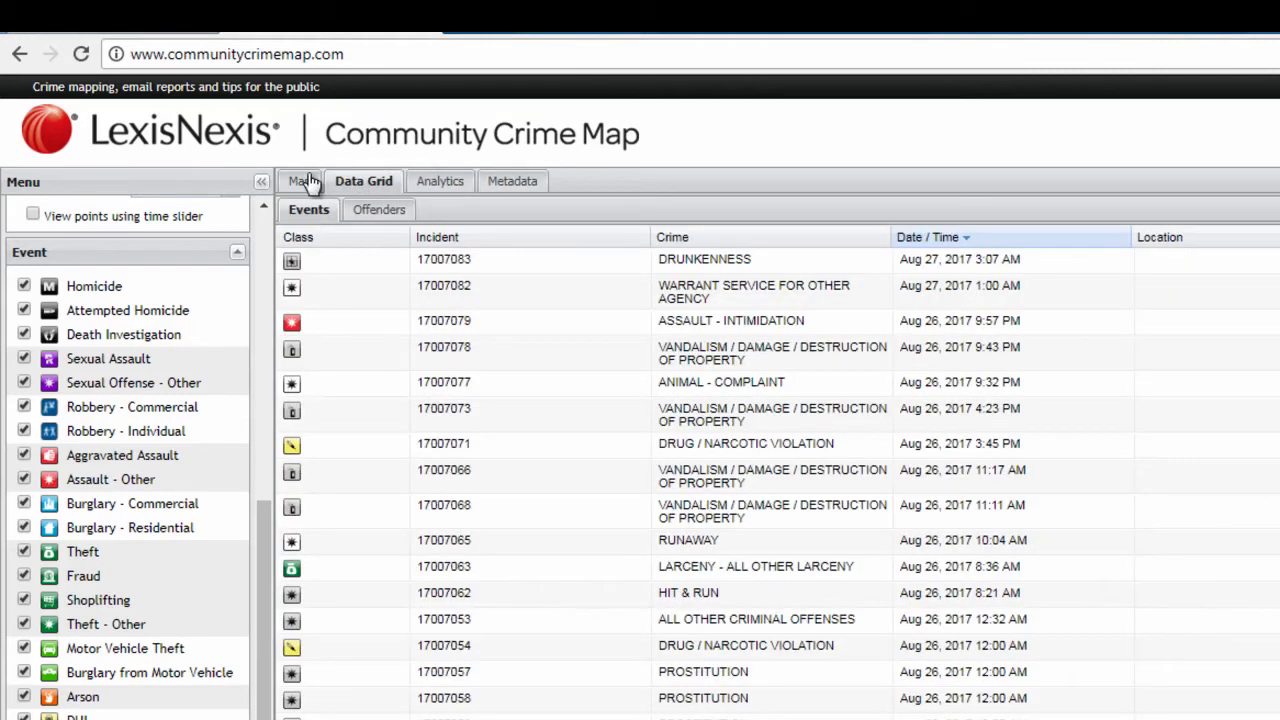
click(298, 181)
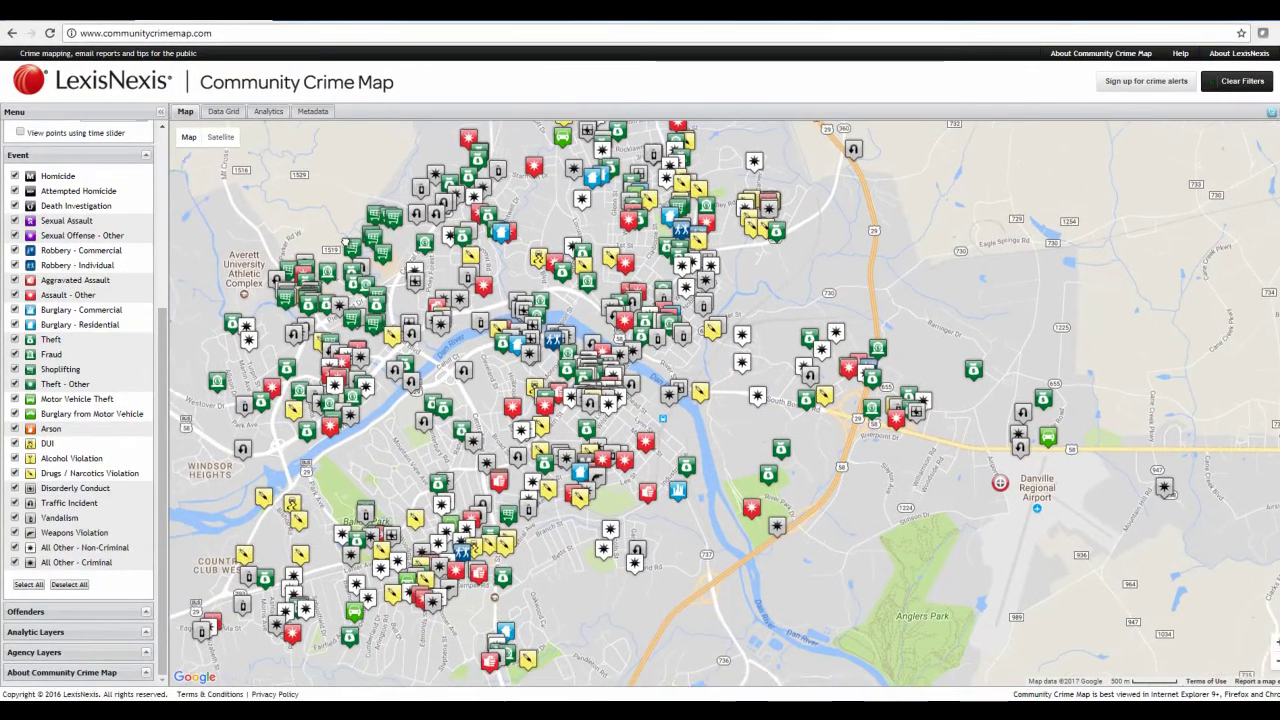
drag(345, 244, 405, 262)
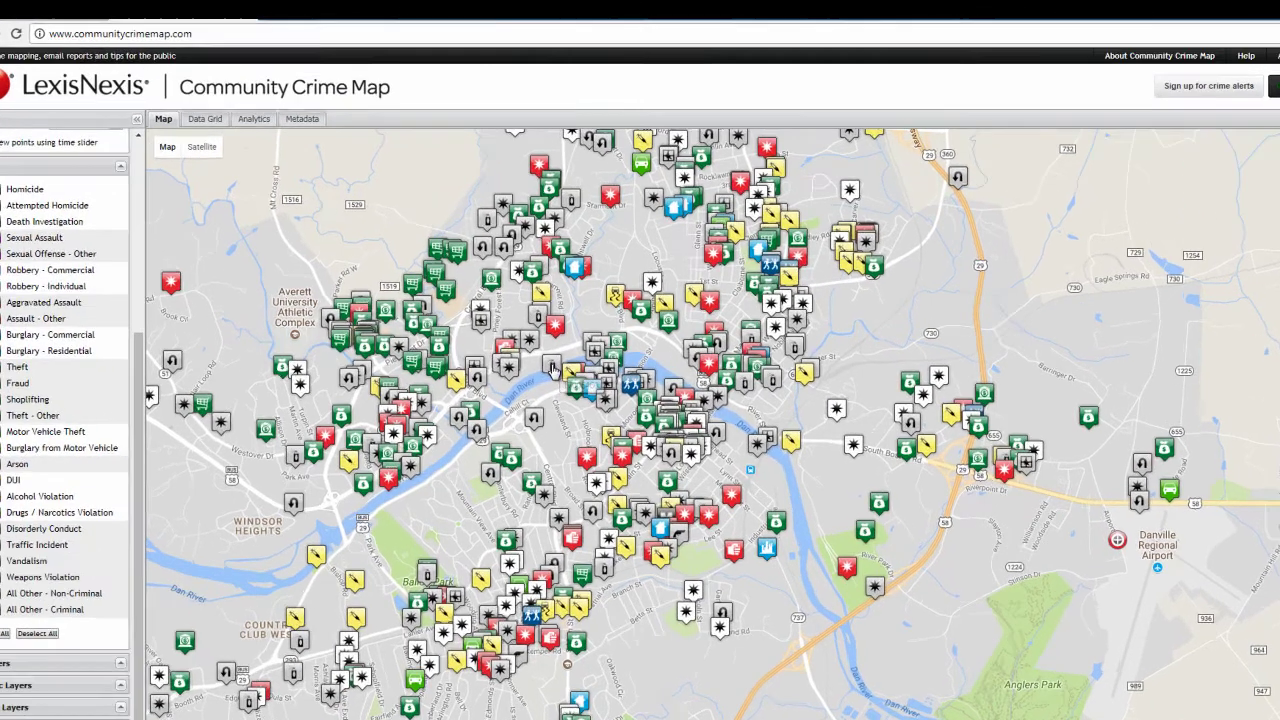
Open a vandalism incident's popup on the map to reach its anonymous tip option
click(542, 340)
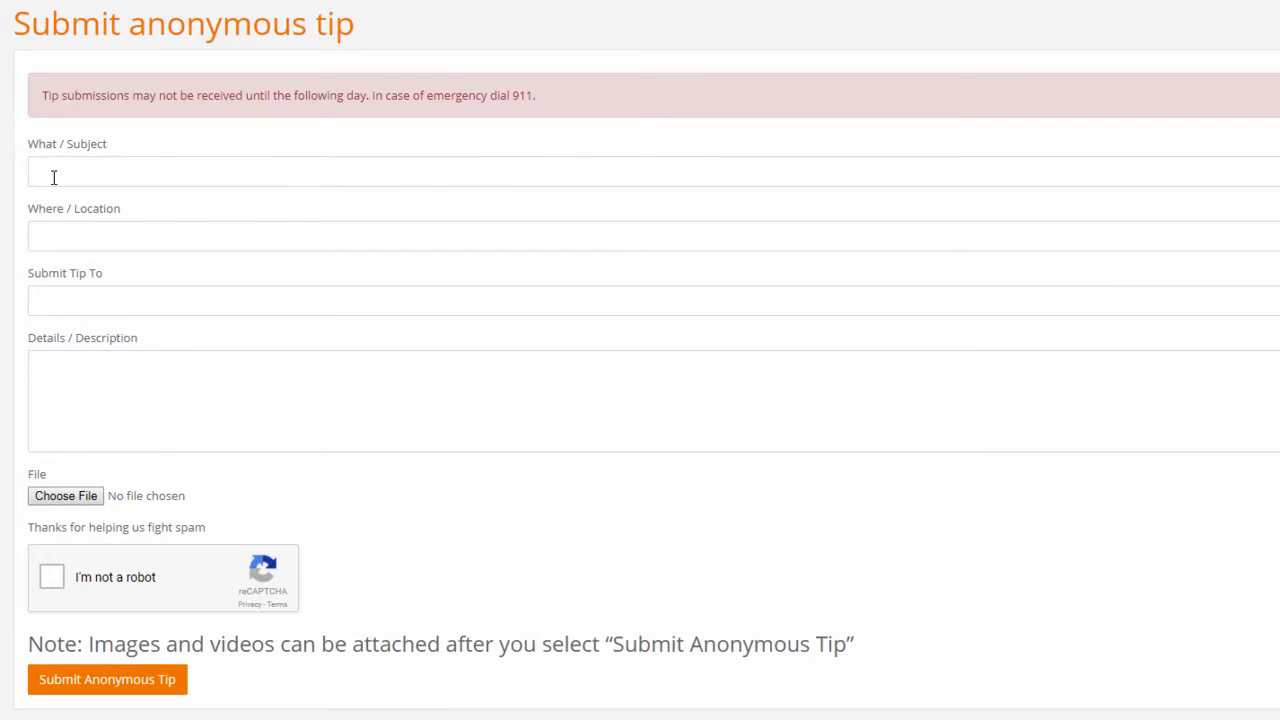
Go through the subject and location fields and set Submit Tip To to Danville VA Police Dept
click(61, 172)
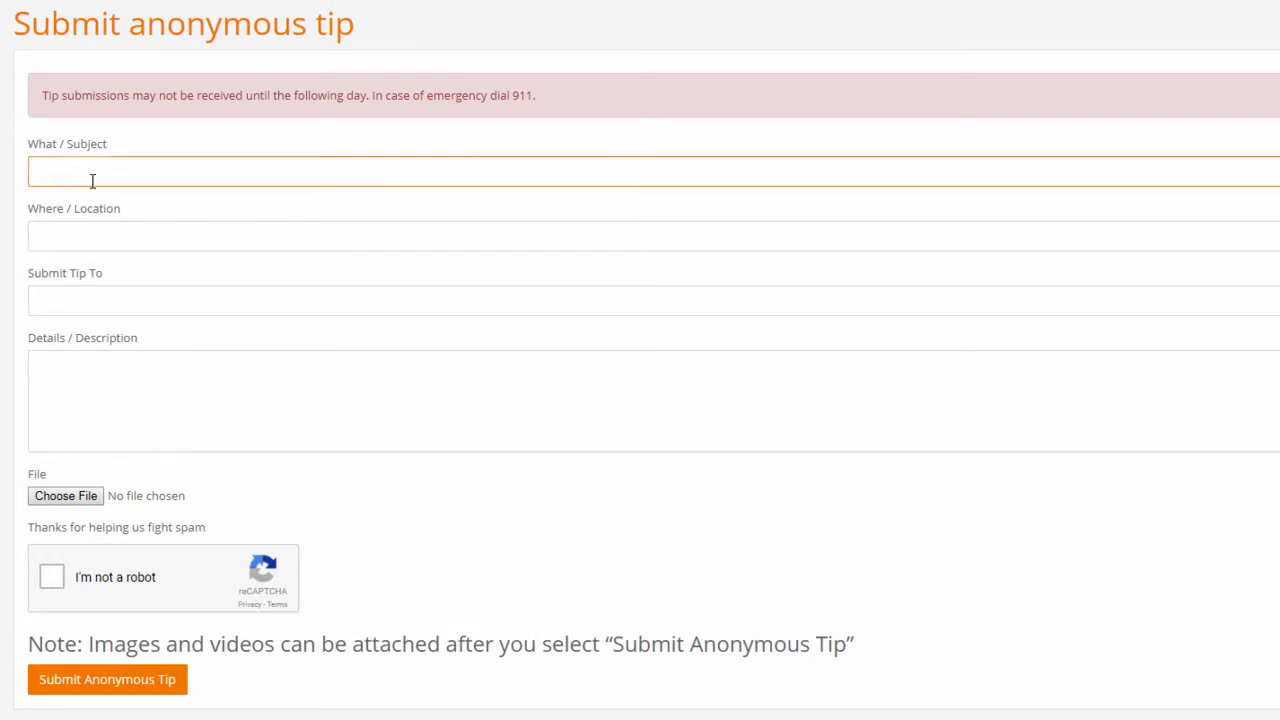
click(94, 238)
click(86, 300)
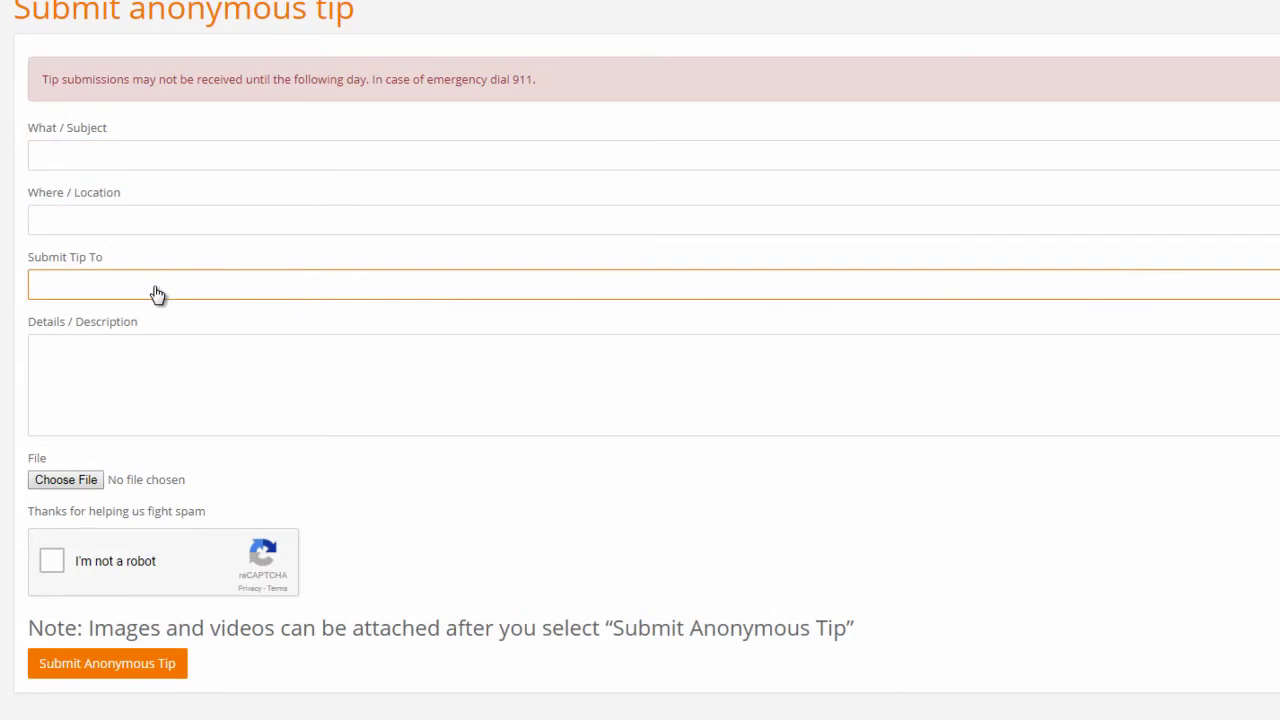
click(157, 294)
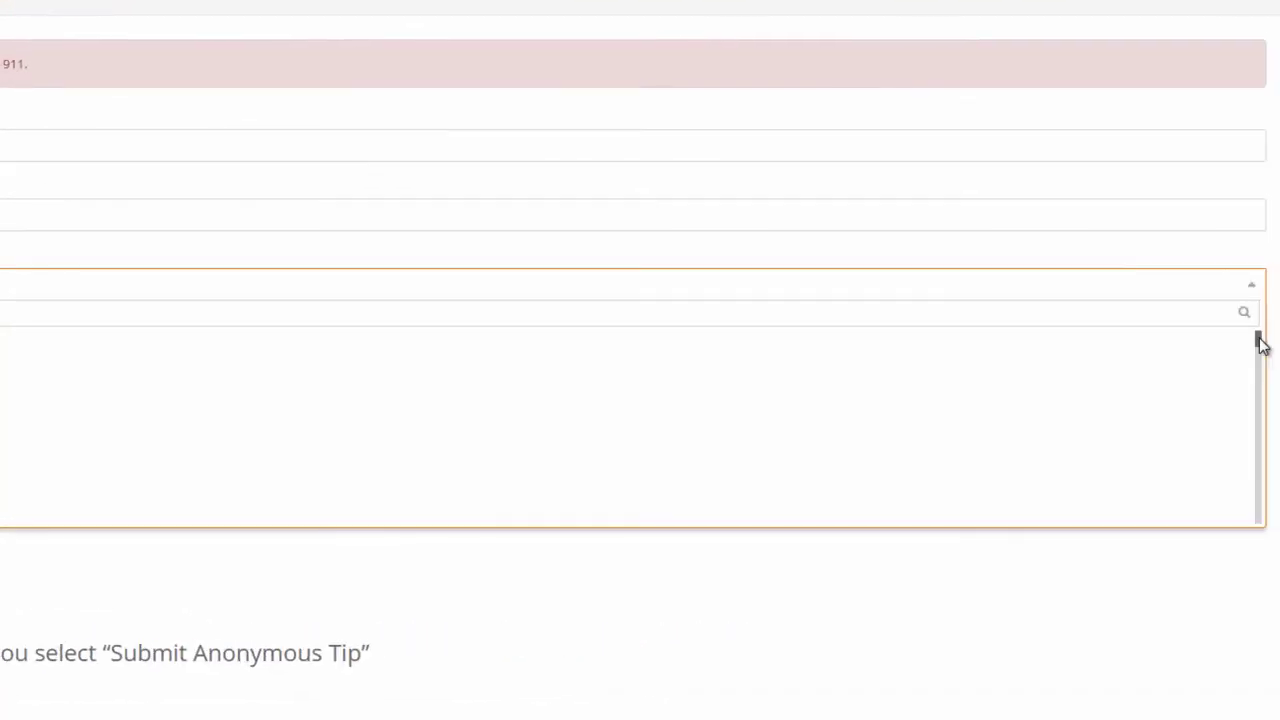
drag(1258, 357, 1262, 418)
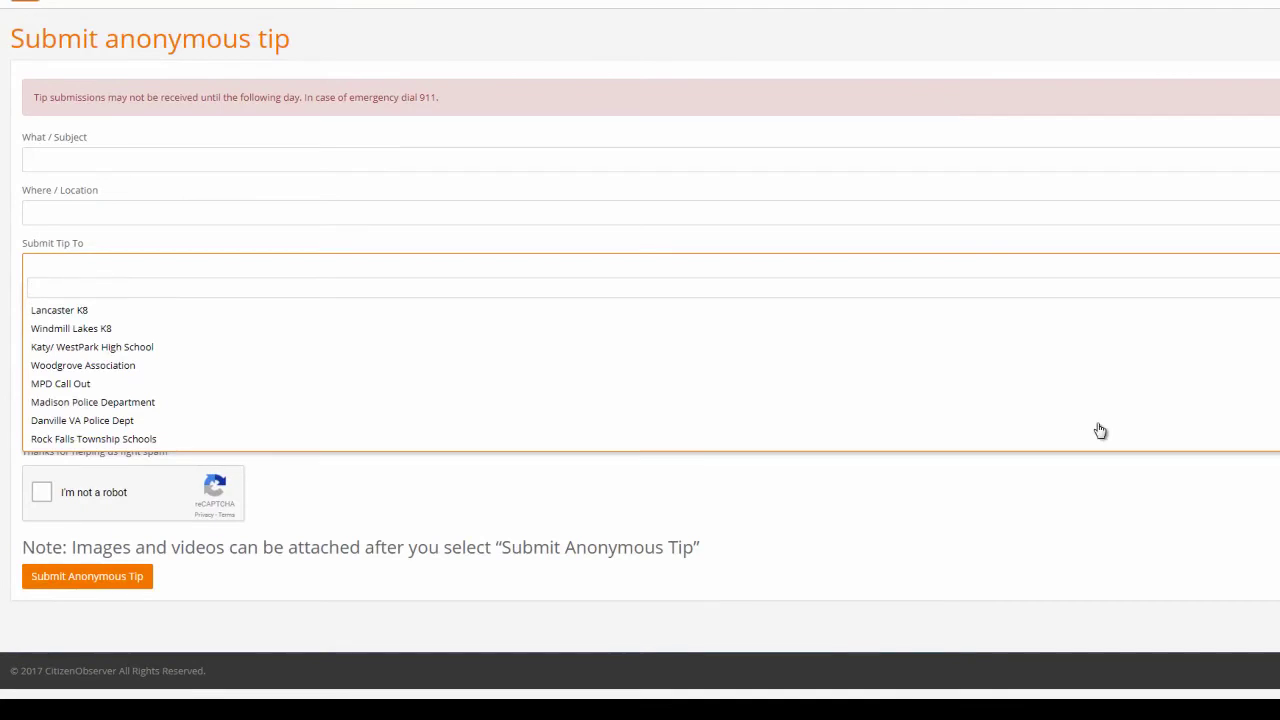
click(80, 421)
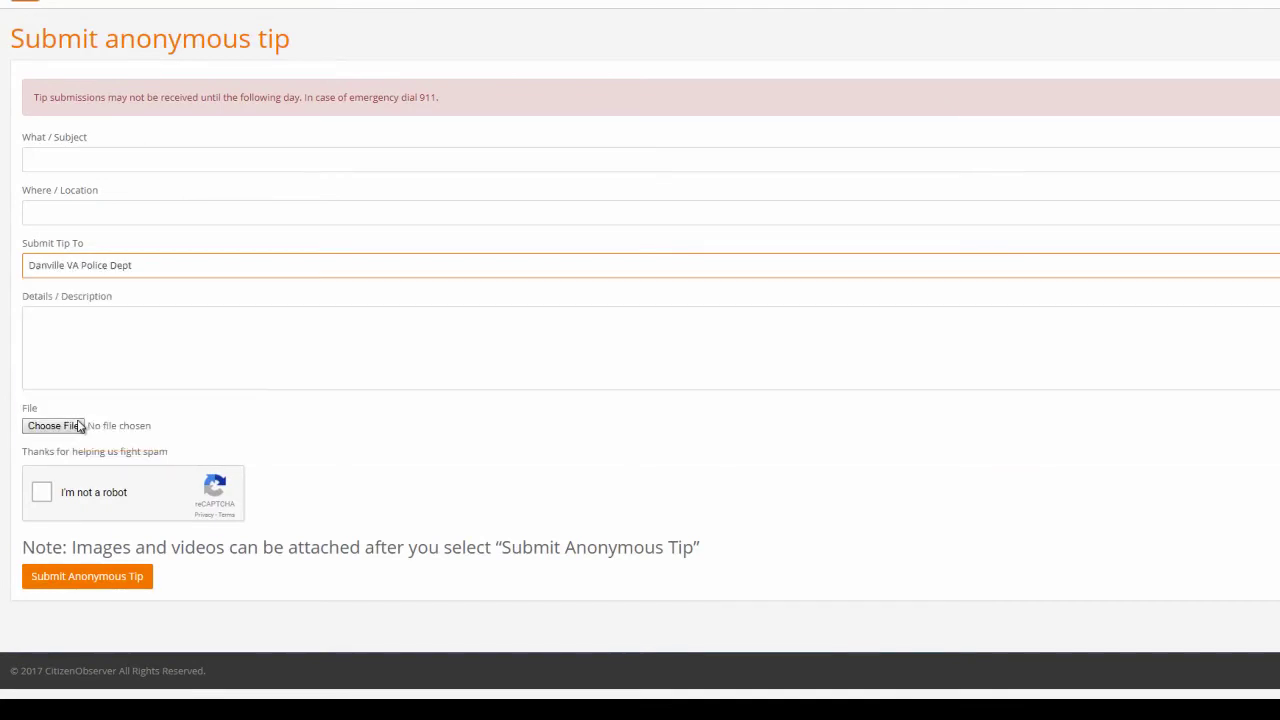
Visit the description field, cancel the file attachment, and tick 'I'm not a robot'
click(155, 323)
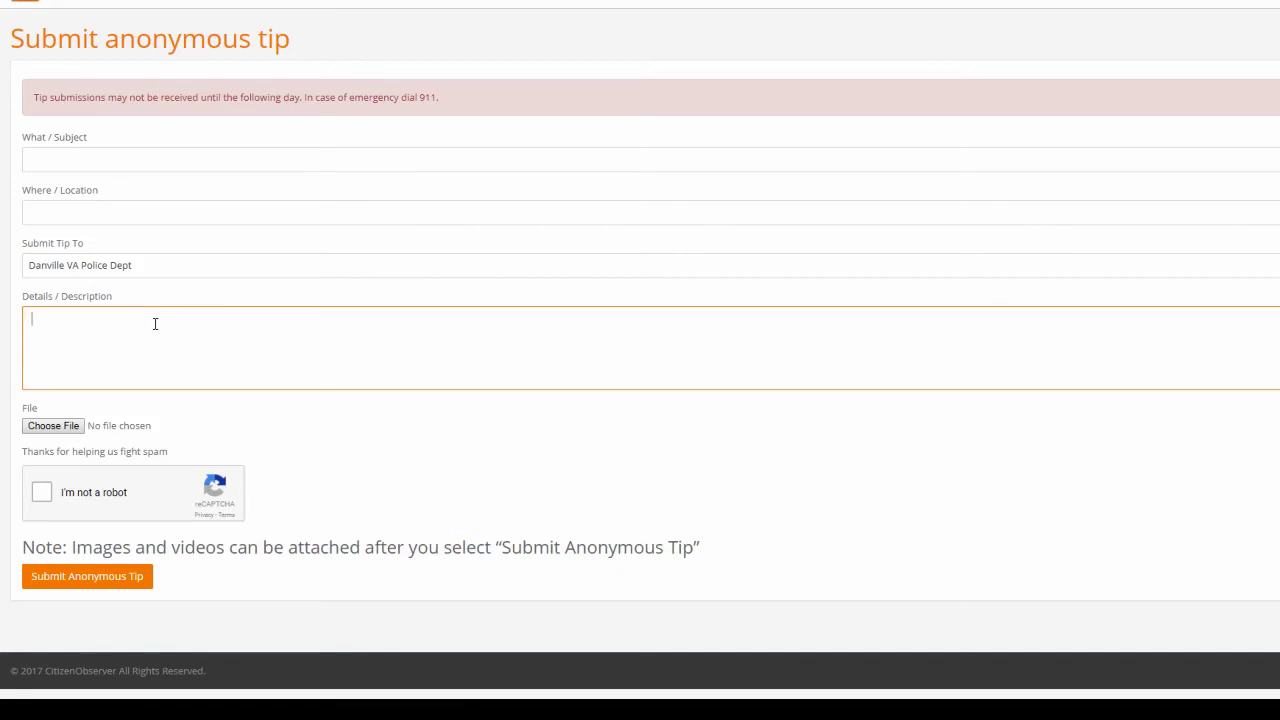
click(374, 483)
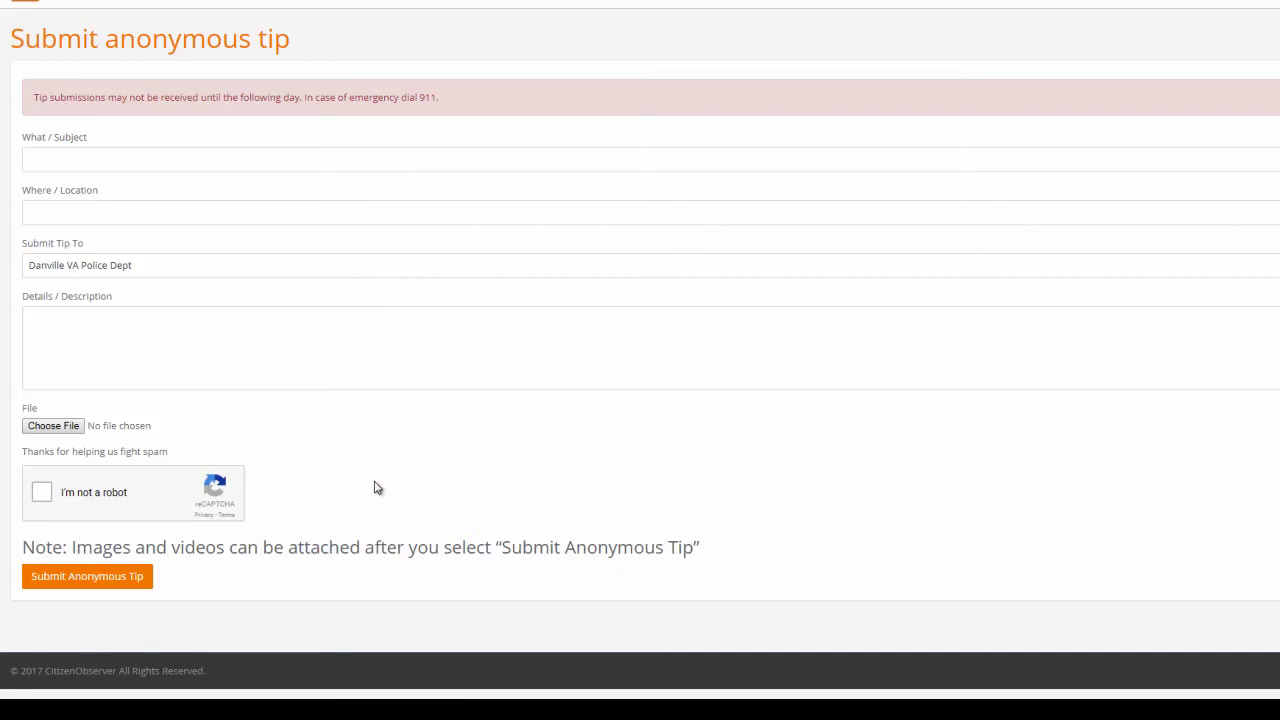
click(55, 428)
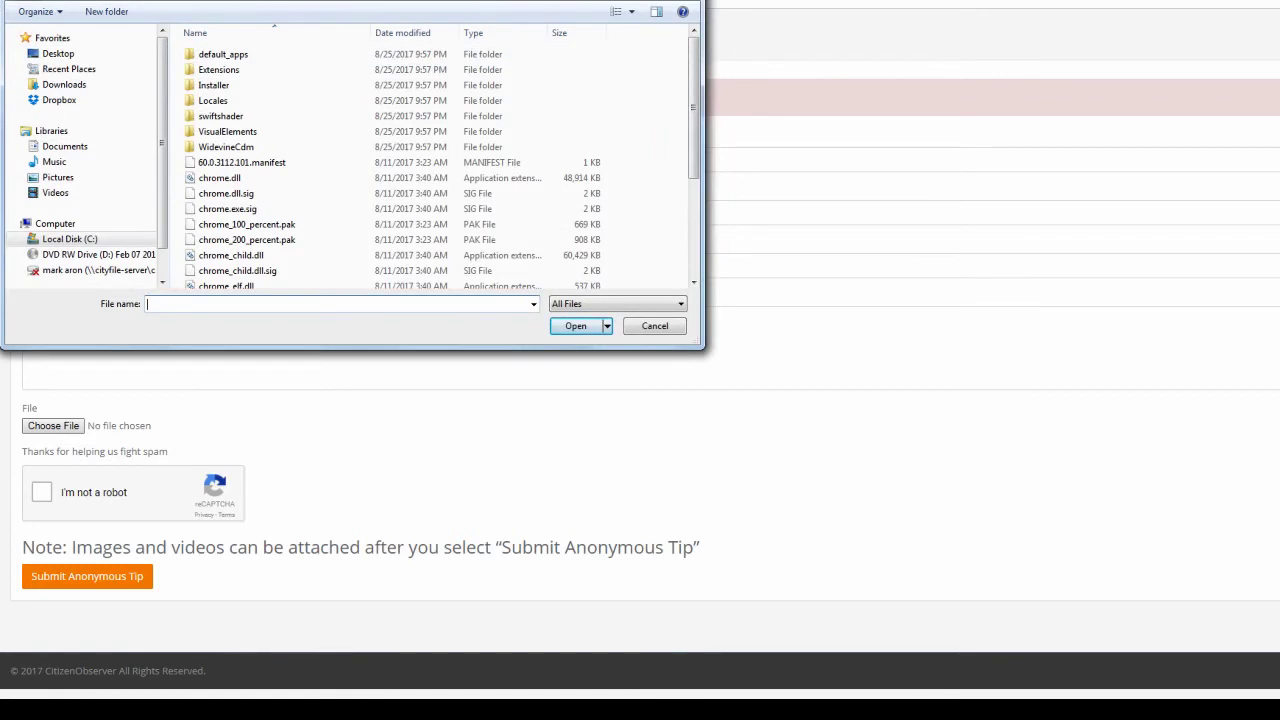
key(Escape)
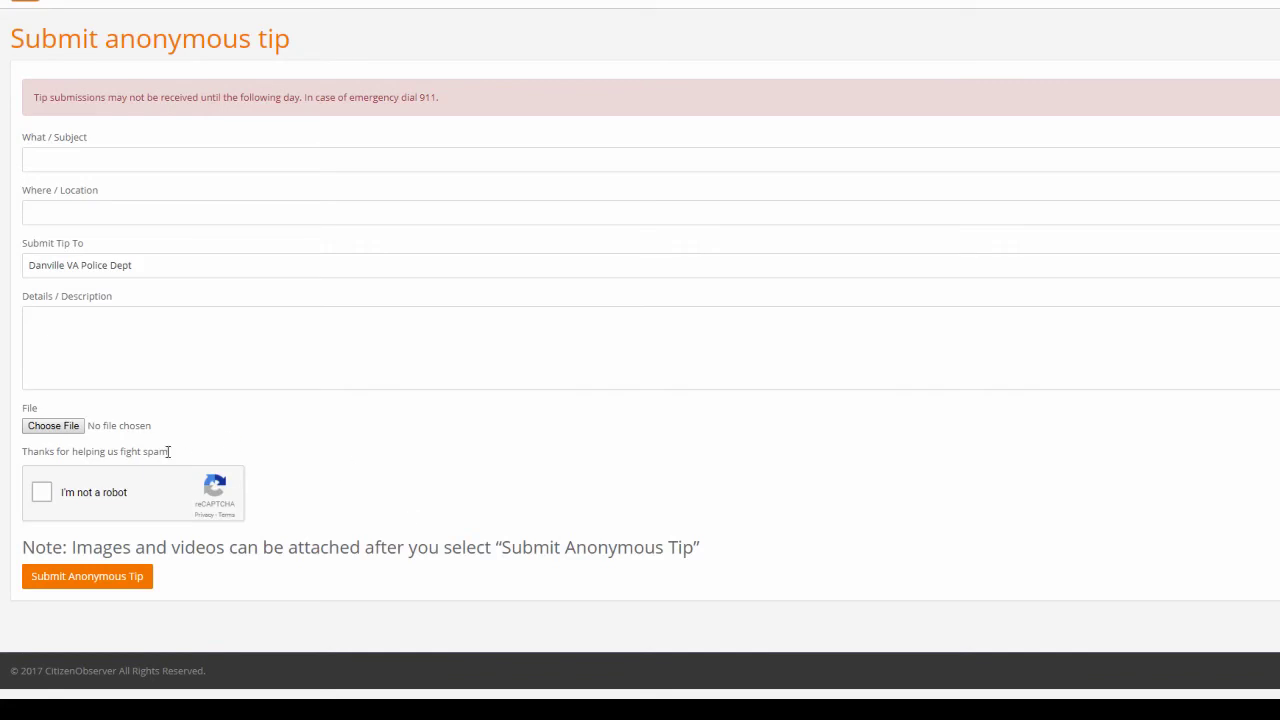
click(42, 494)
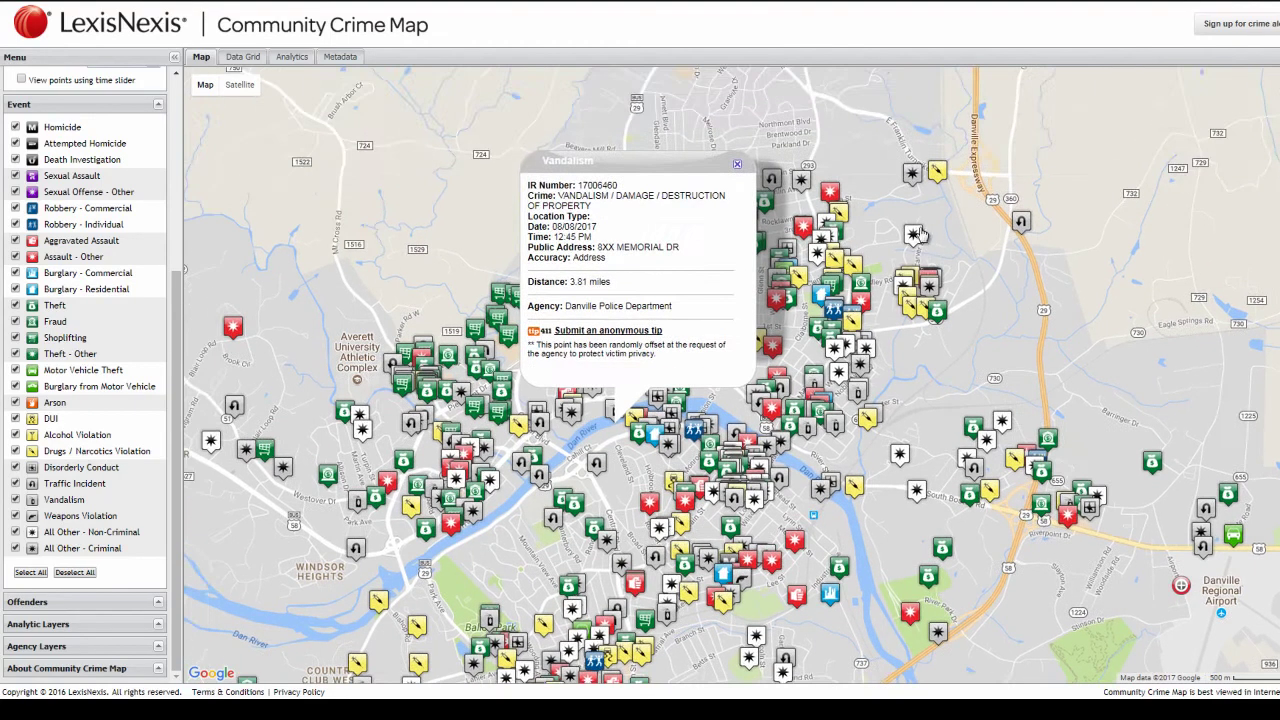
Close the vandalism incident details, adjust the map view, and open 'Sign up for crime alerts'
click(737, 164)
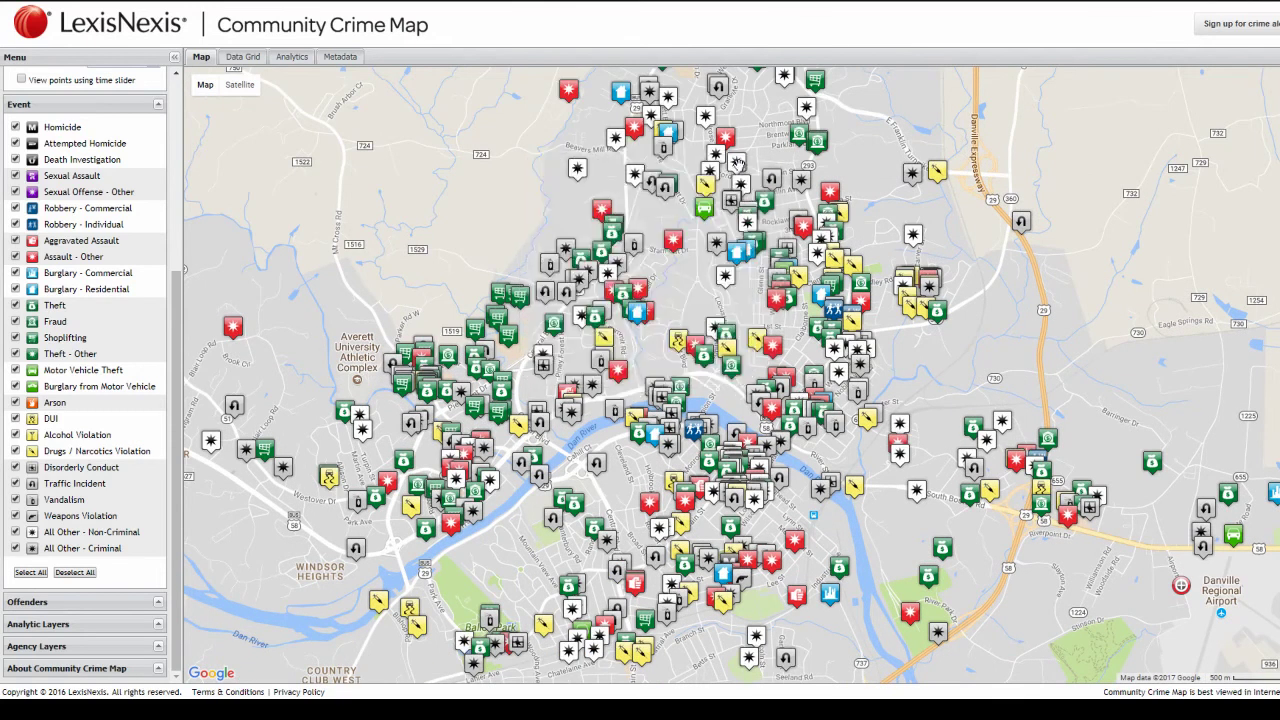
drag(816, 308, 839, 266)
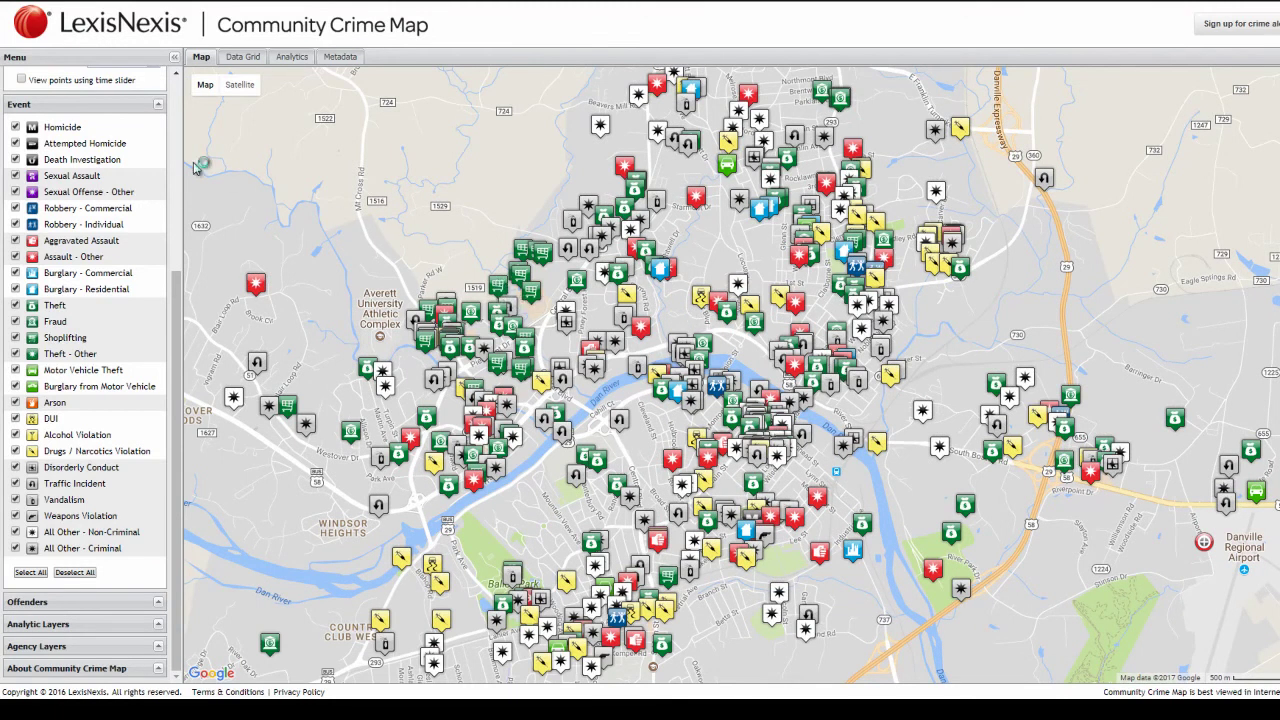
scroll(165, 150, up, 3)
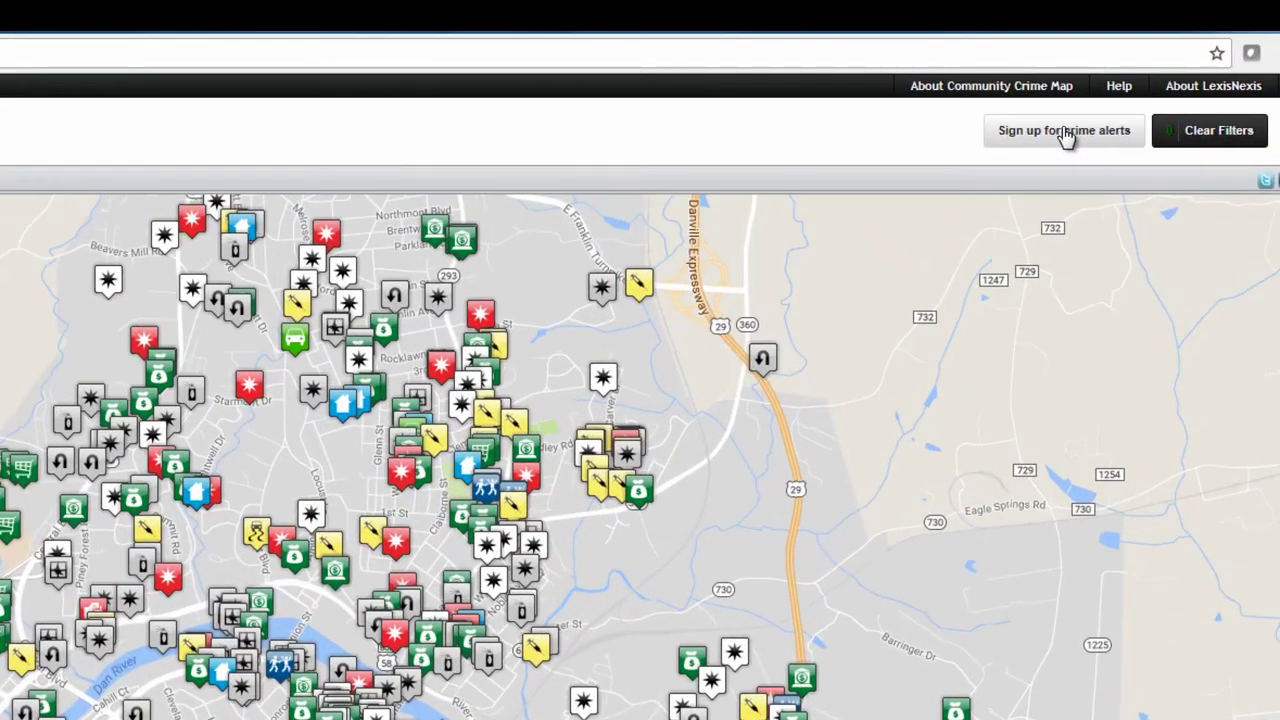
click(1066, 137)
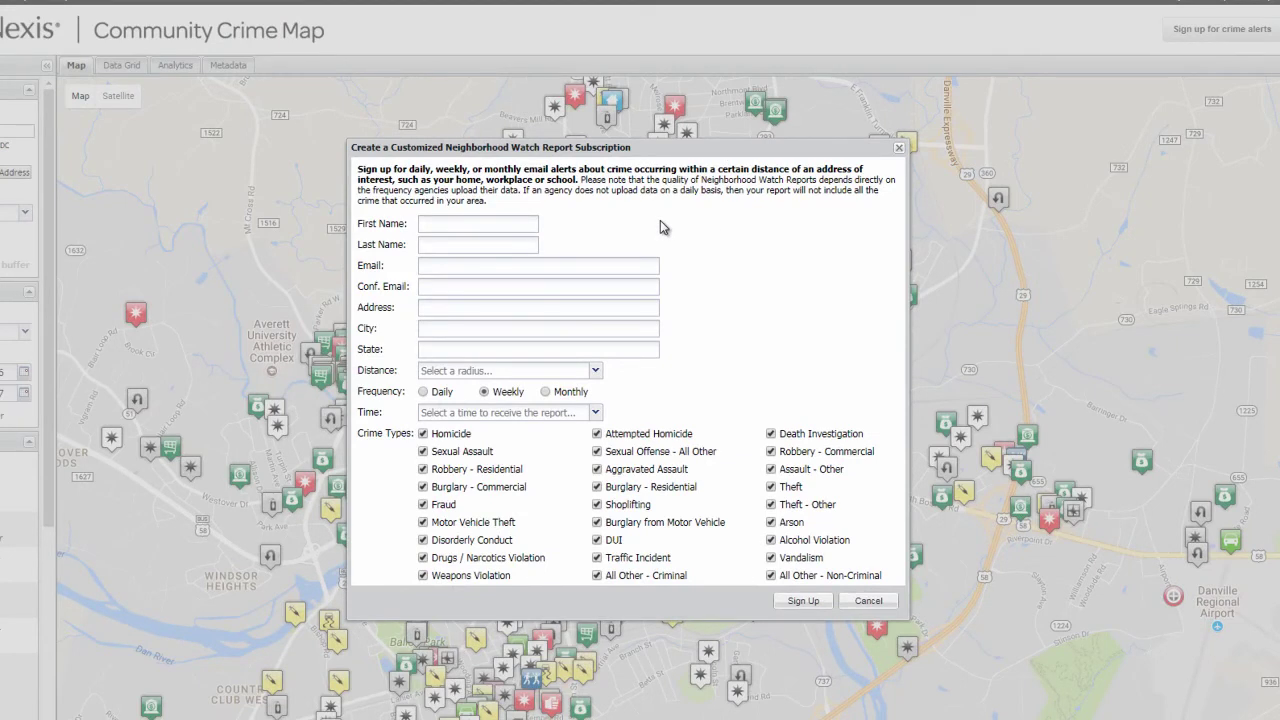
Review the Distance and Time dropdown choices without changing either
click(596, 372)
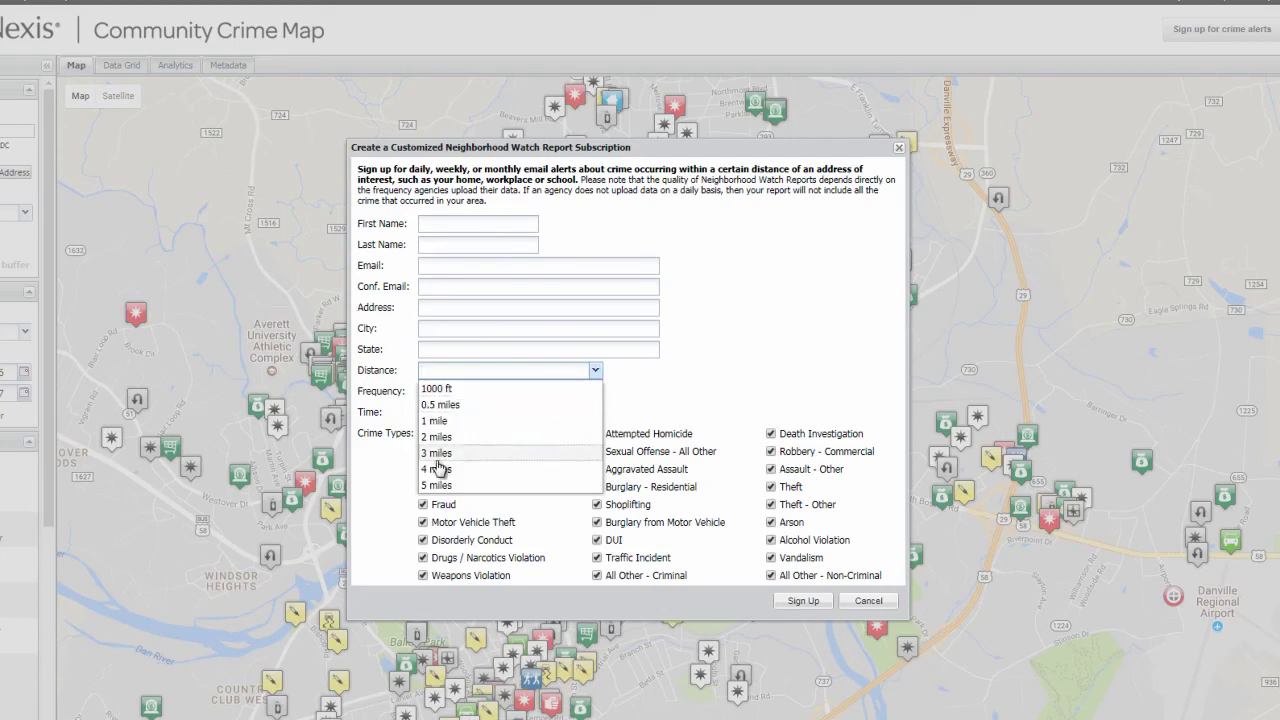
click(775, 363)
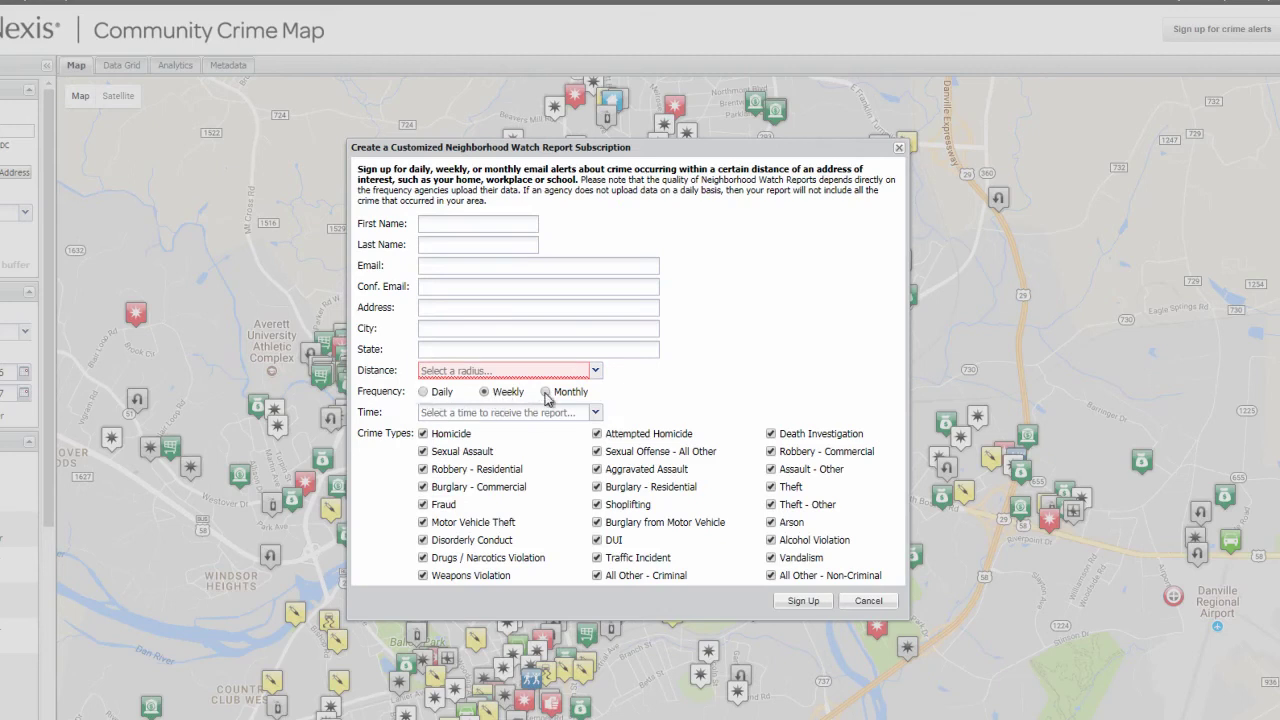
click(596, 414)
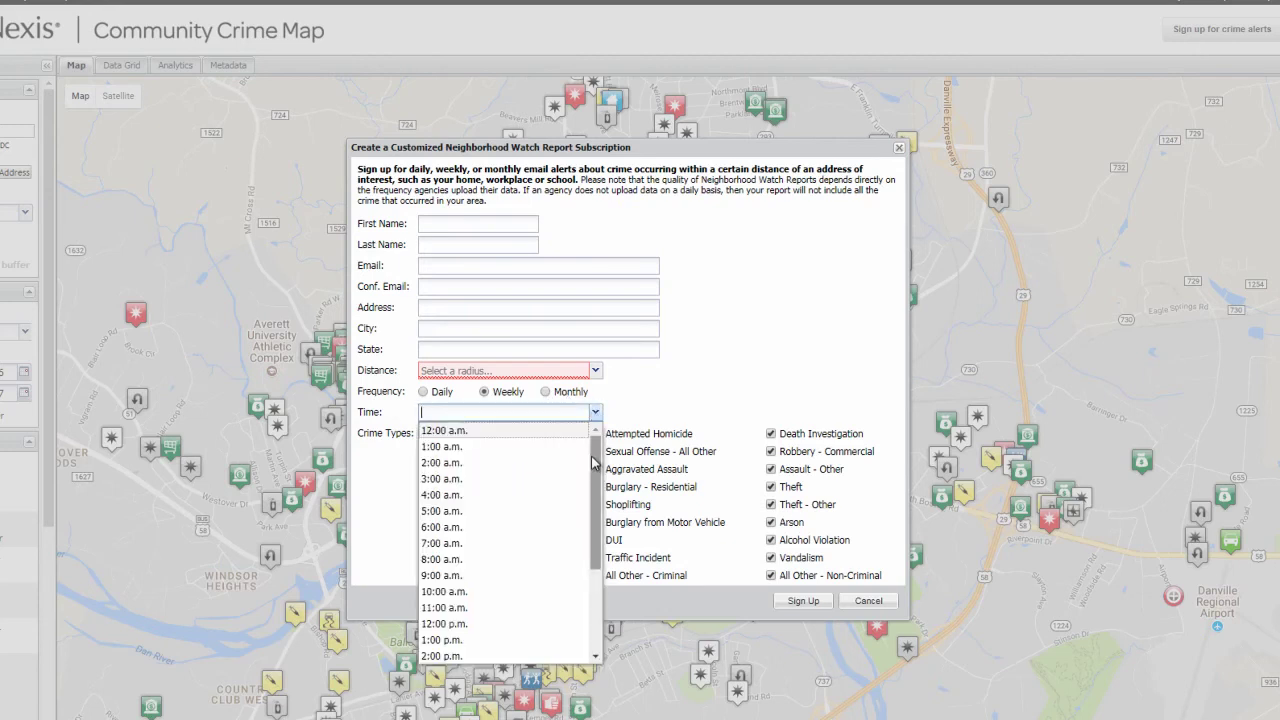
mouse_move(596, 462)
mouse_down()
mouse_move(596, 562)
mouse_move(592, 448)
mouse_up()
click(677, 400)
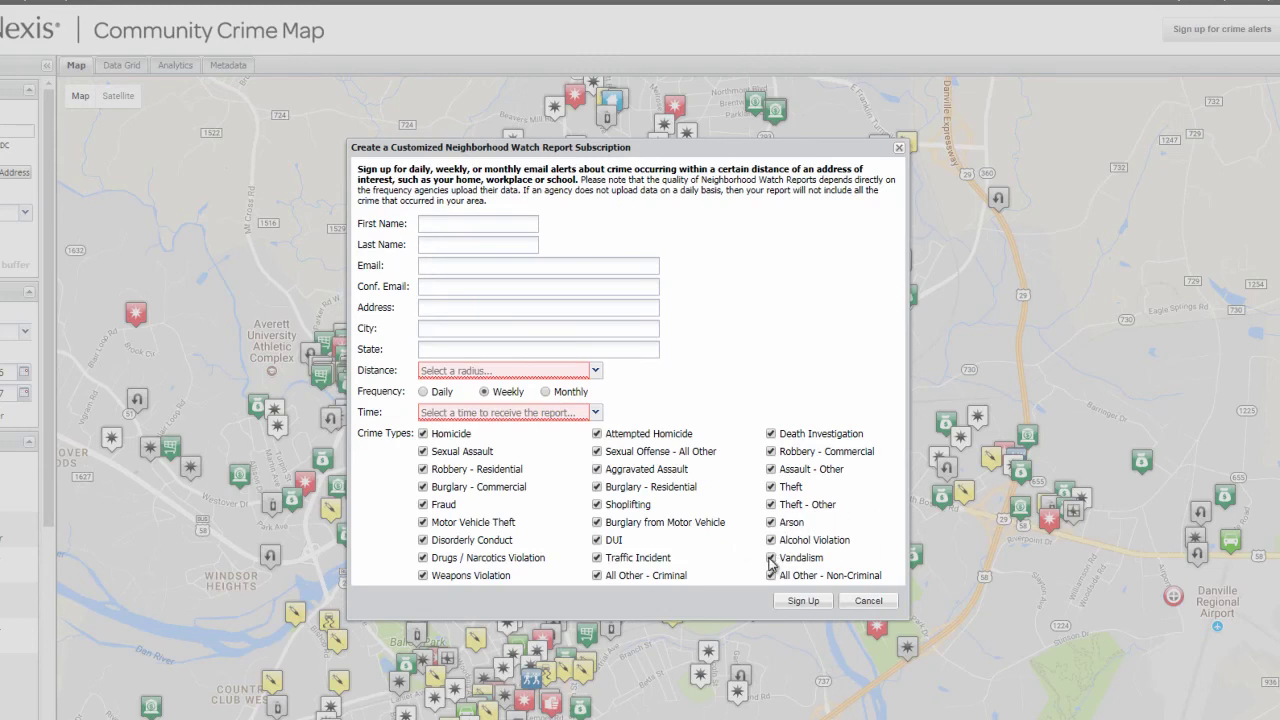
Untick Aggravated Assault, Burglary - Residential, Shoplifting, Burglary from Motor Vehicle, DUI, Motor Vehicle Theft, then cancel
click(597, 469)
click(597, 487)
click(597, 504)
click(597, 522)
click(597, 540)
click(423, 522)
click(868, 600)
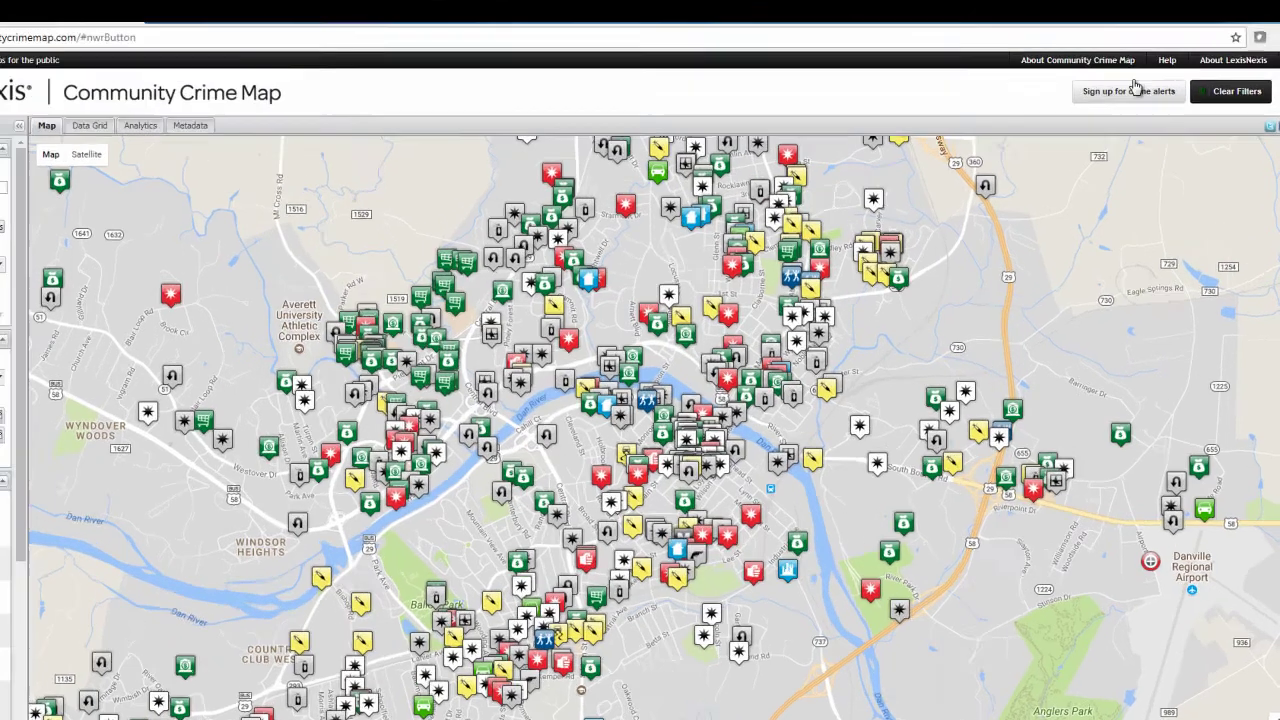
Open the help and tutorials page and scroll through its table of contents
click(1184, 56)
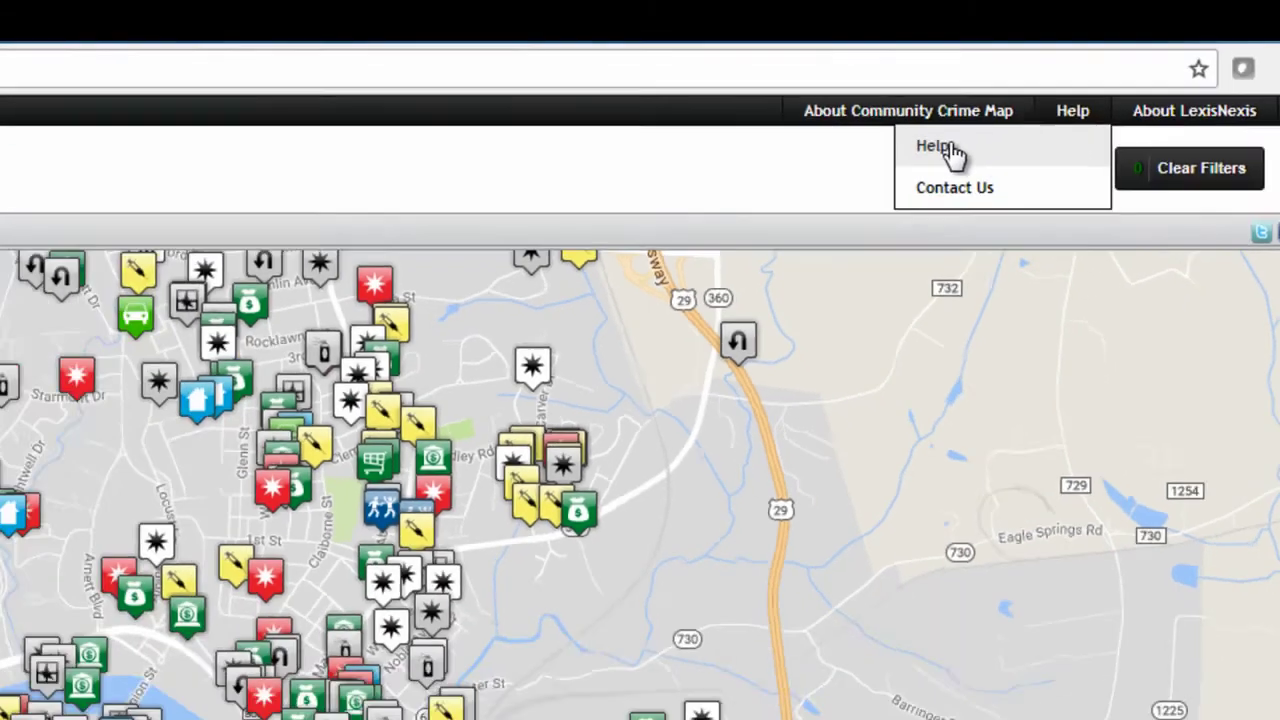
click(850, 182)
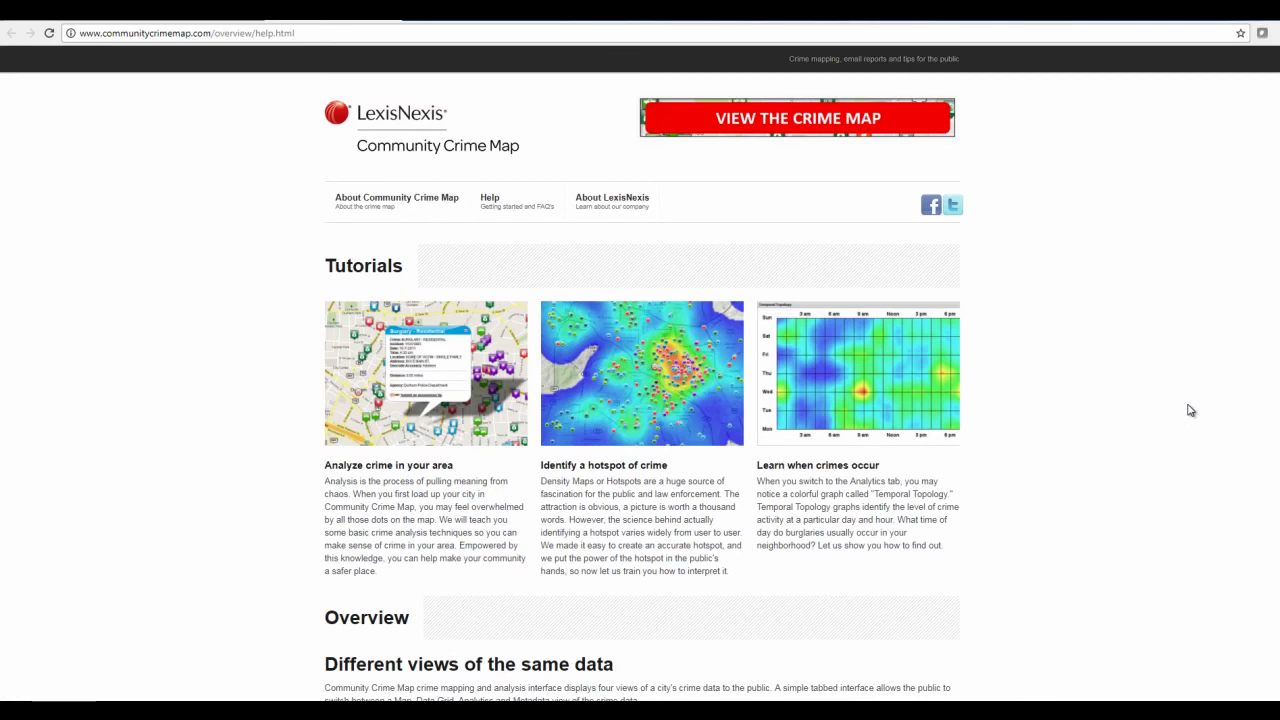
scroll(1190, 410, down, 4)
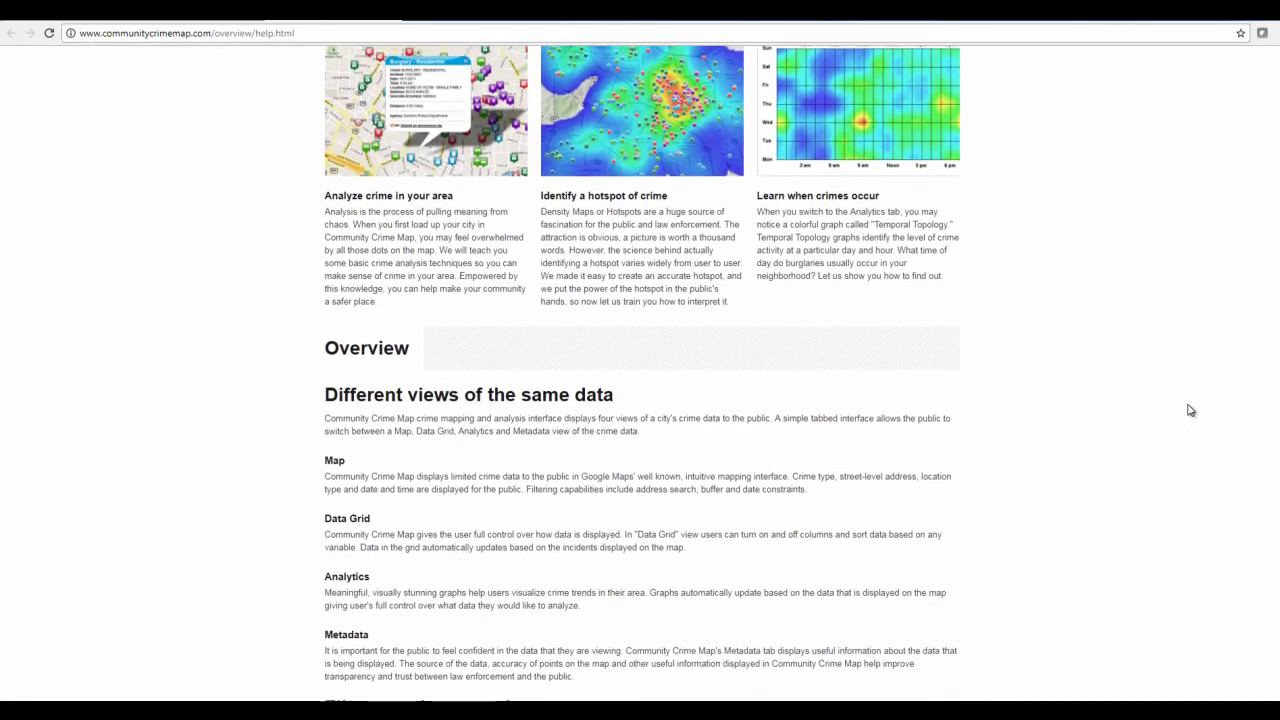
scroll(1190, 410, down, 2)
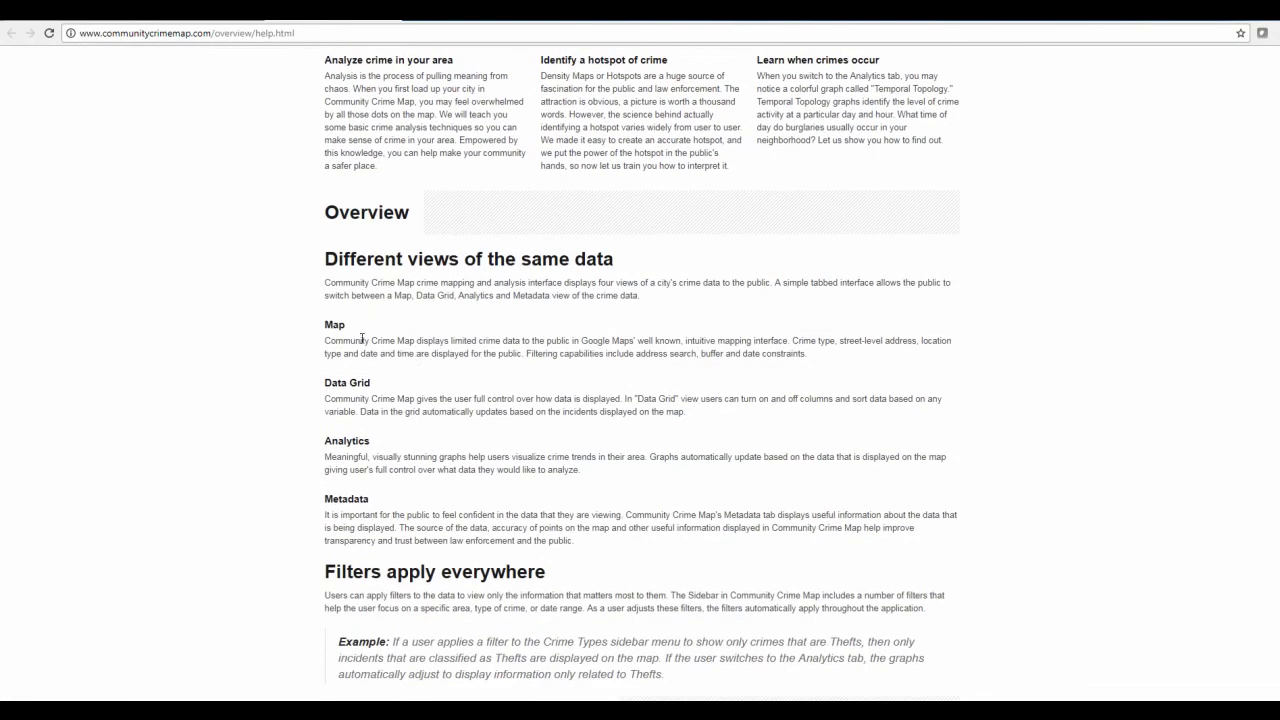
Back on the crime map site, view Data Grid, Analytics and Metadata, then return to Map
click(198, 16)
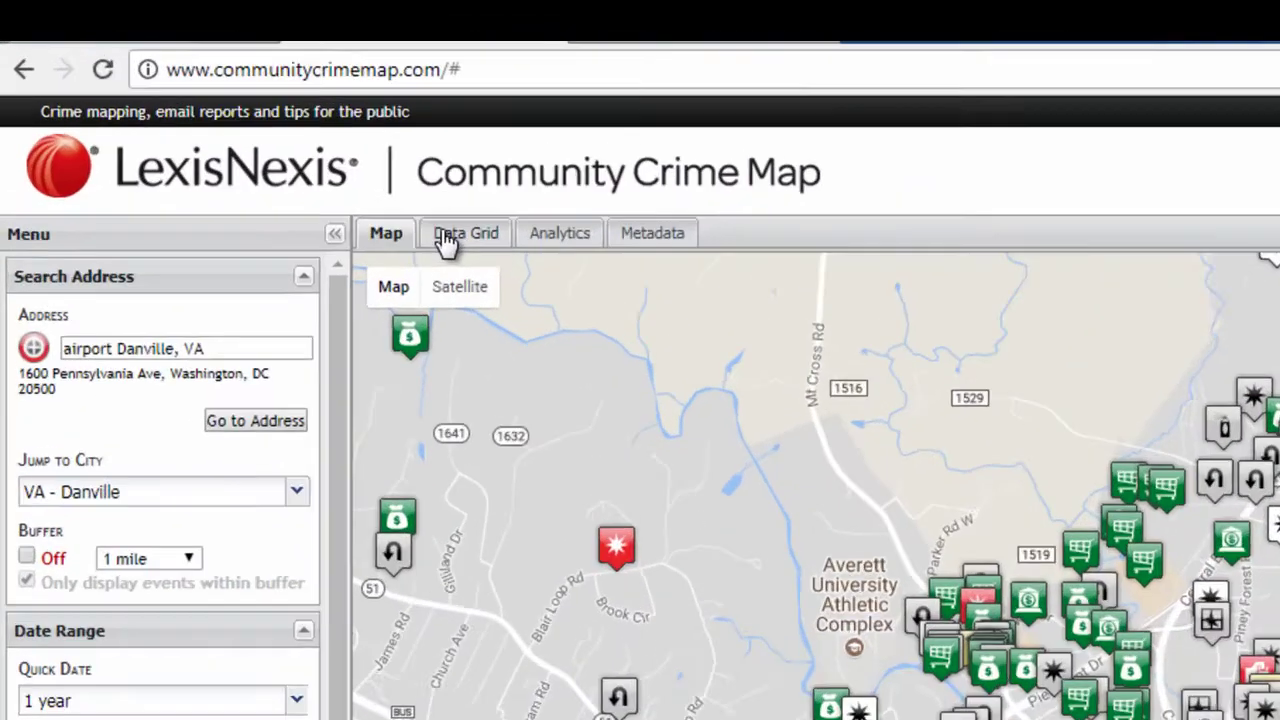
click(446, 240)
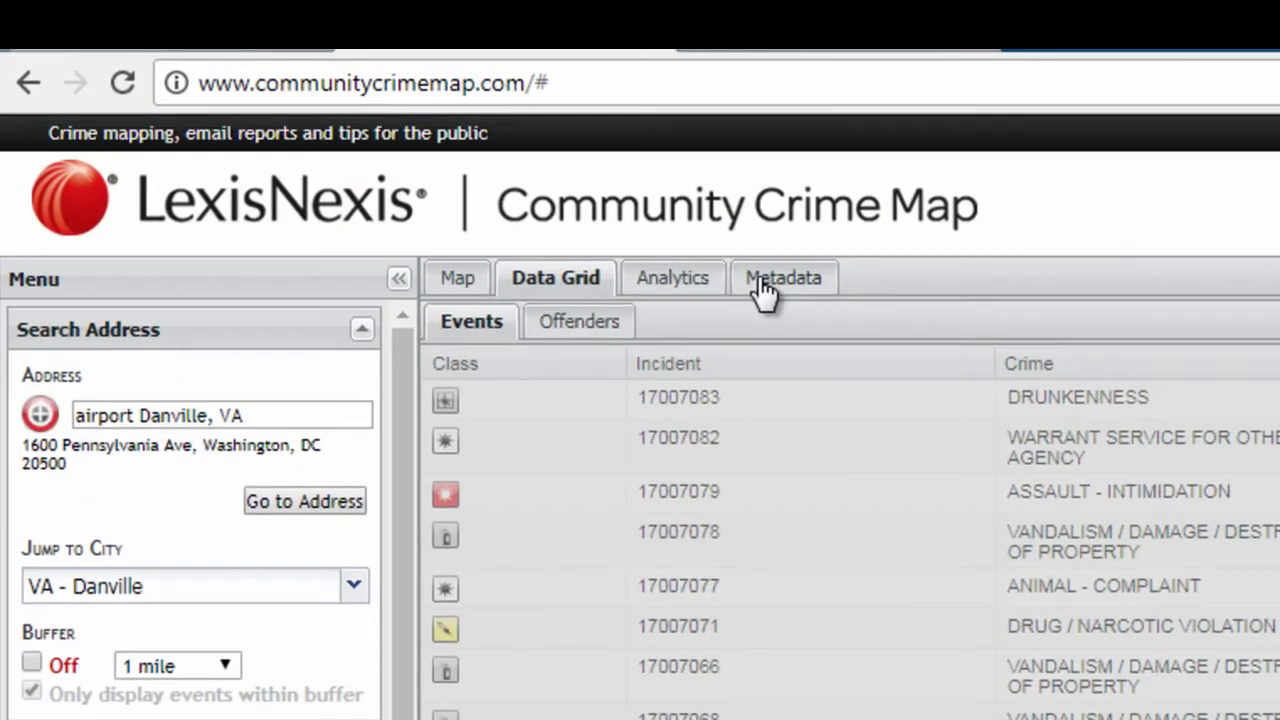
click(556, 243)
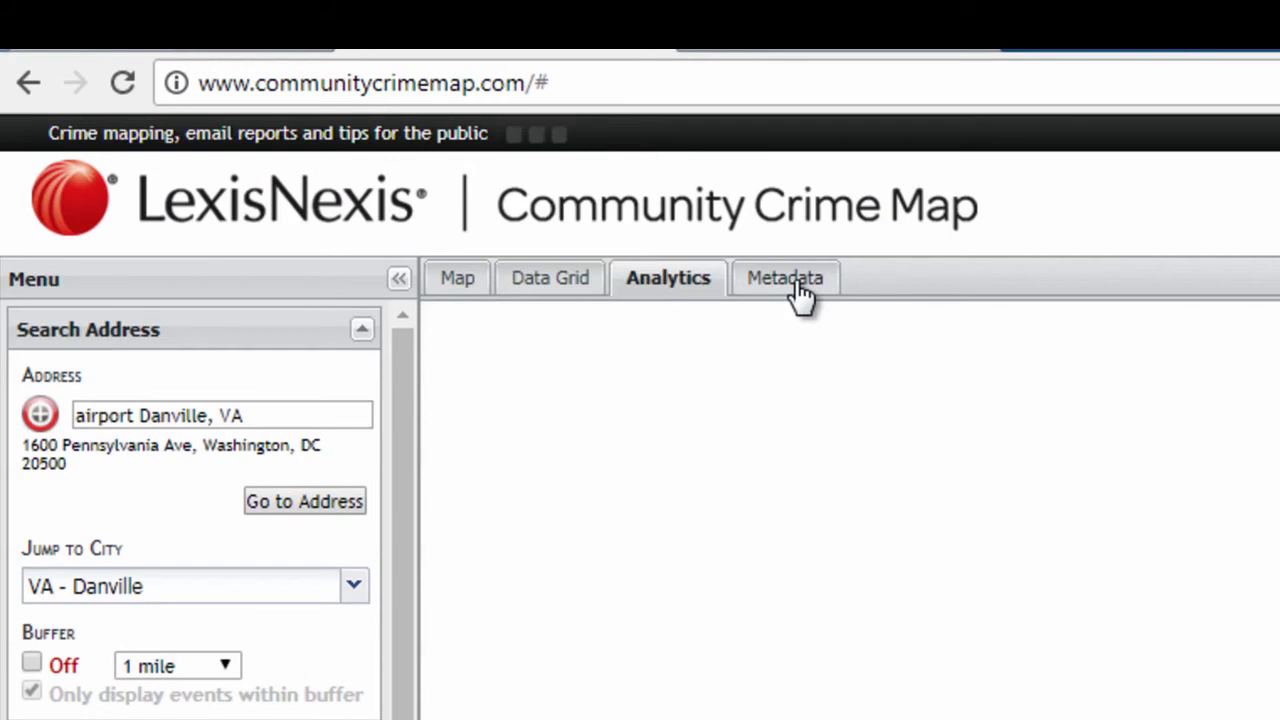
click(796, 282)
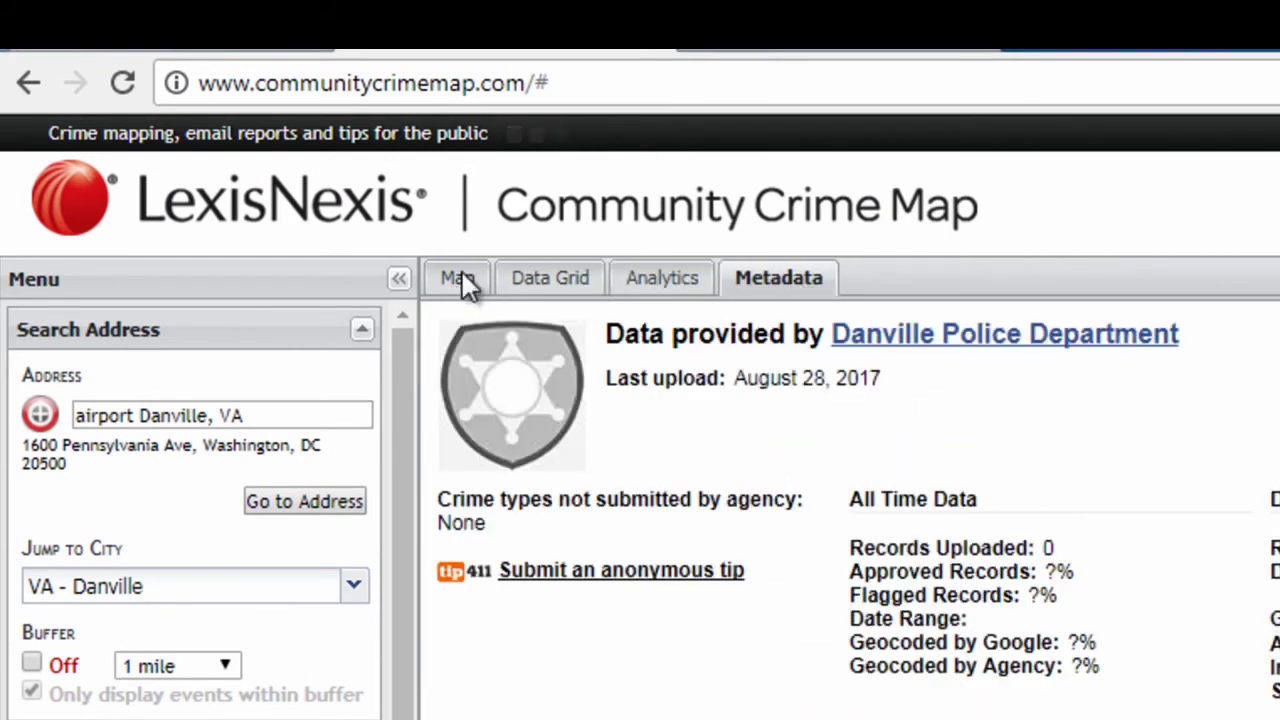
click(466, 280)
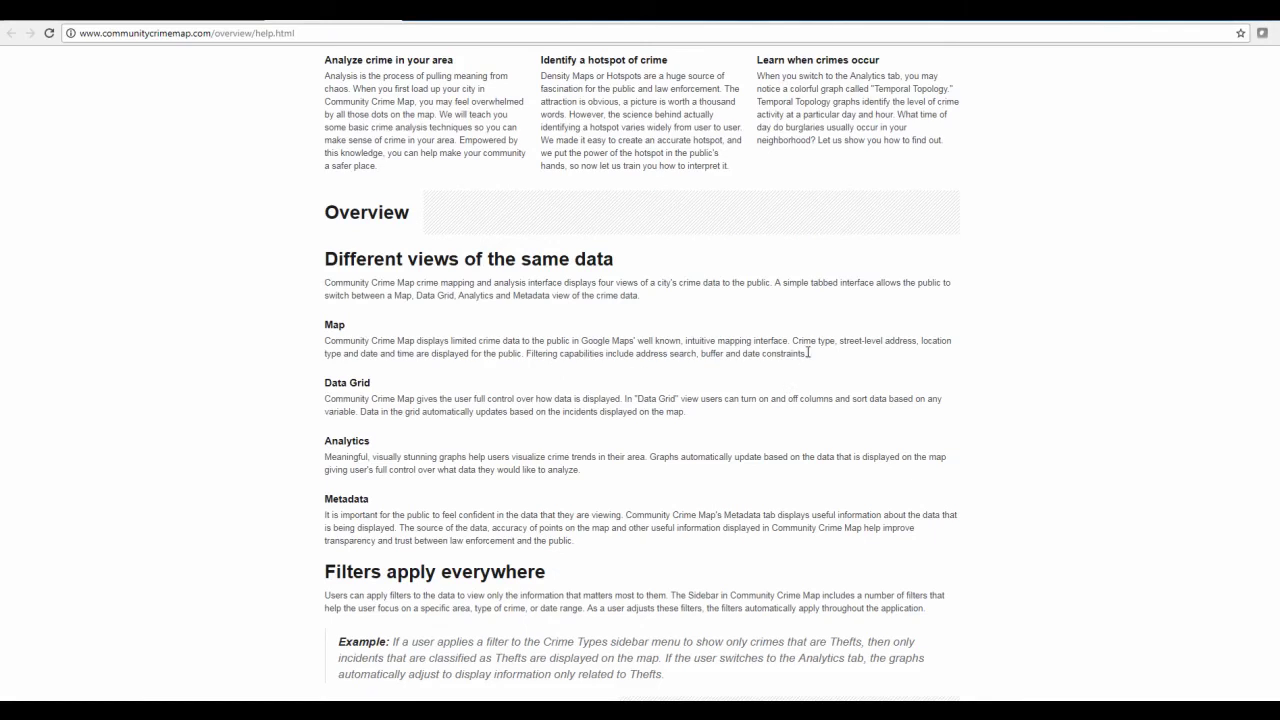
scroll(809, 367, down, 4)
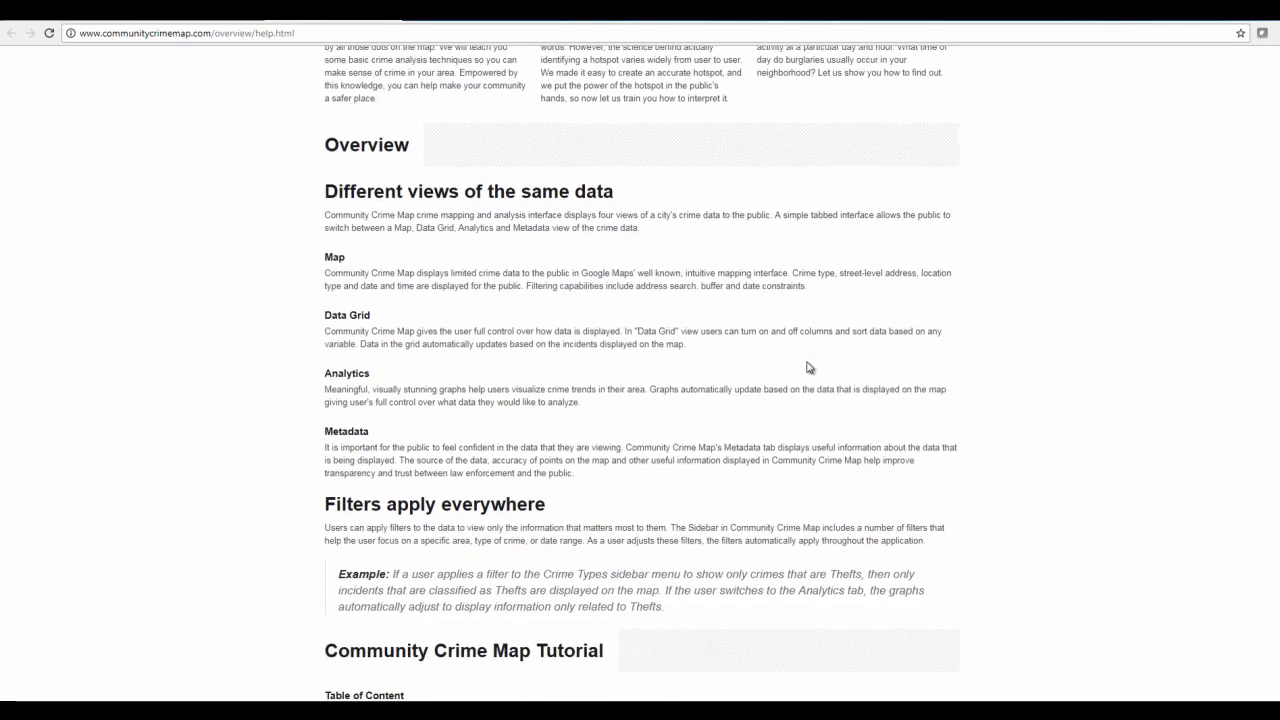
scroll(809, 367, down, 1)
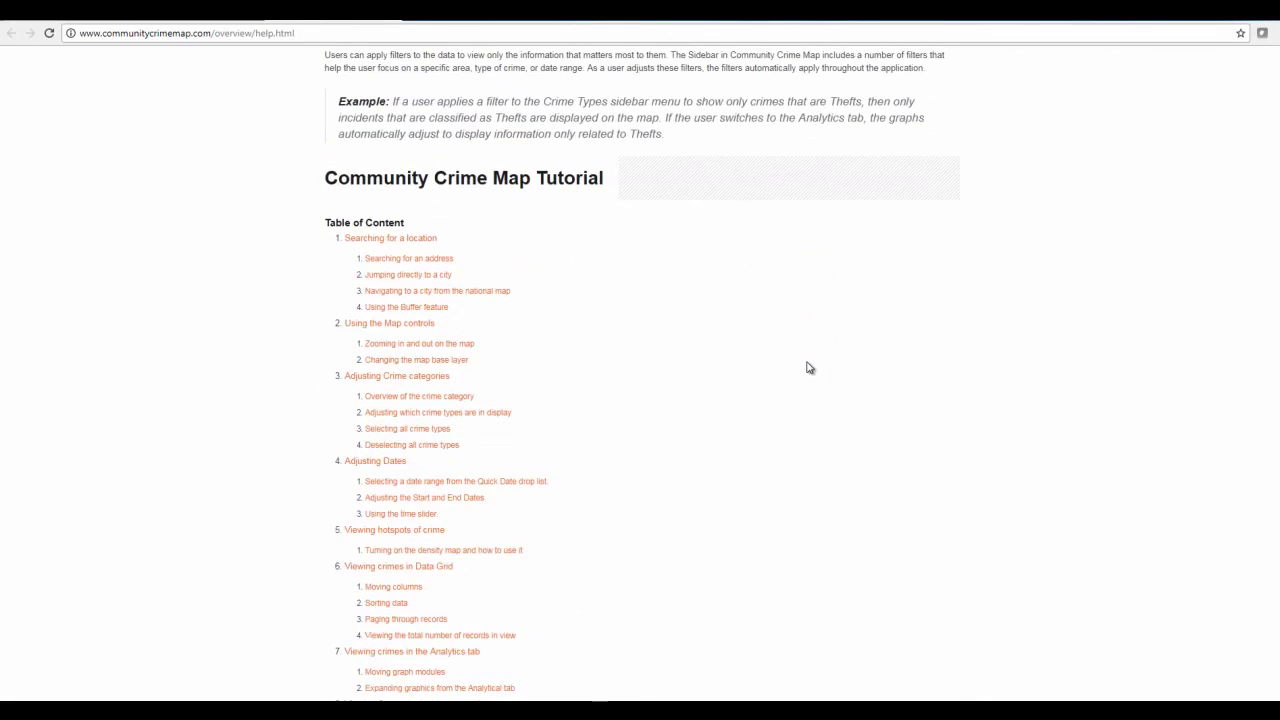
scroll(809, 367, down, 1)
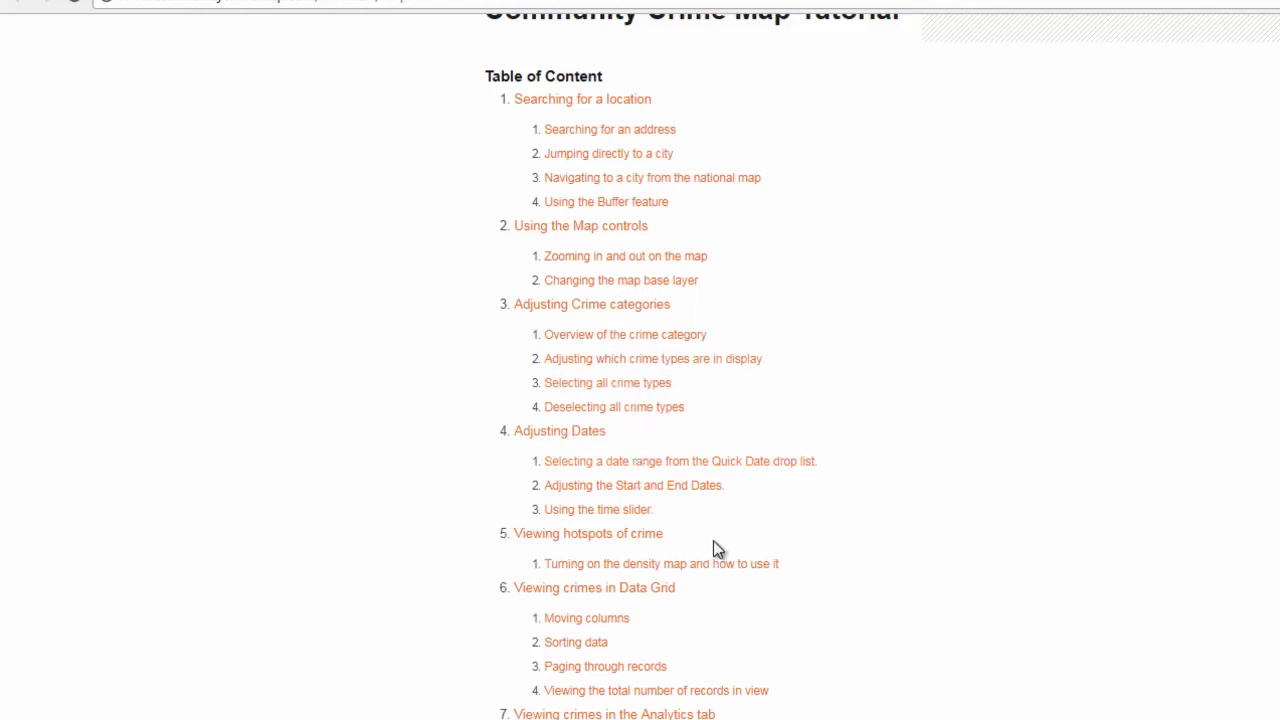
scroll(935, 567, up, 2)
scroll(935, 567, up, 1)
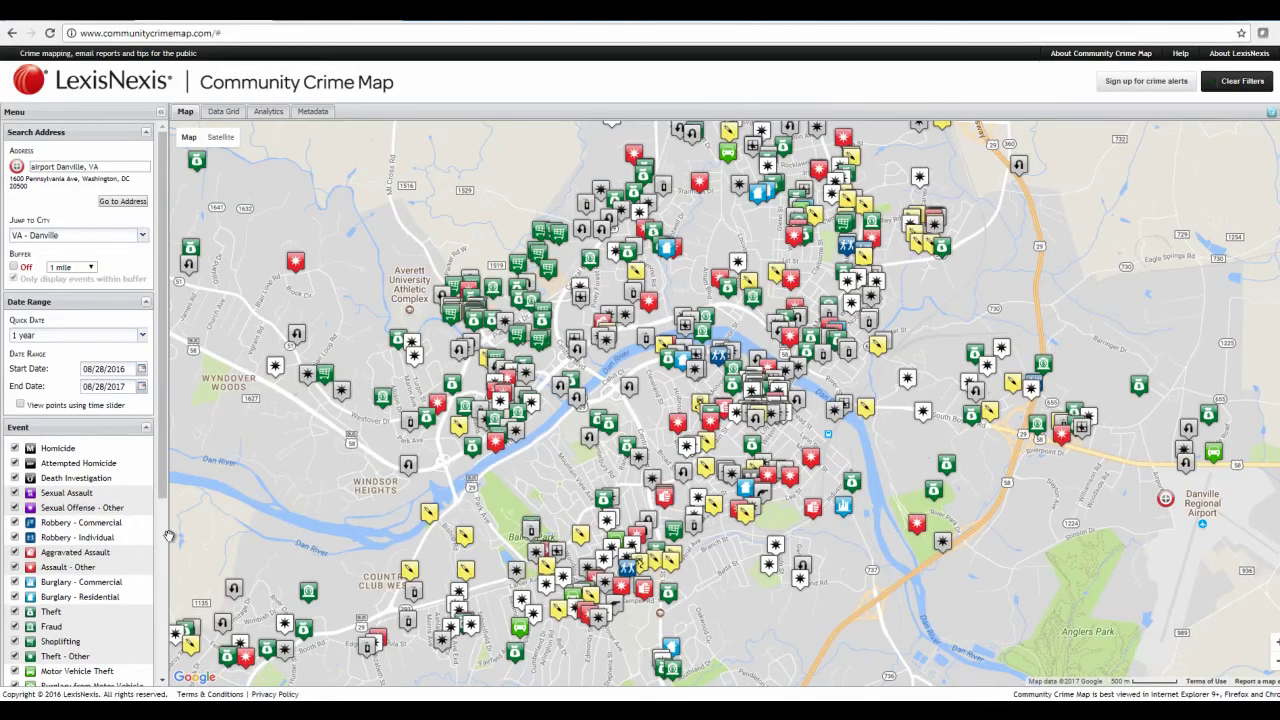
scroll(163, 530, down, 3)
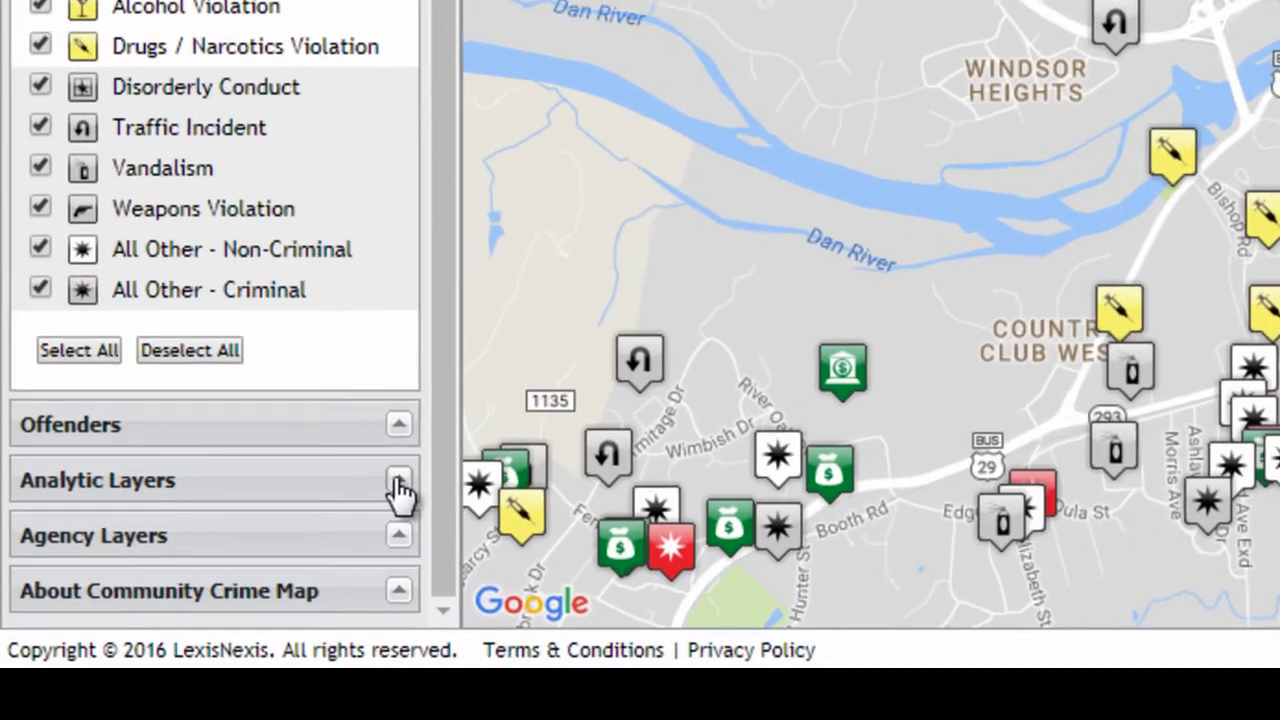
Turn on the Density Map analytic layer and zoom into the western Danville hotspots
click(145, 636)
drag(437, 414, 437, 509)
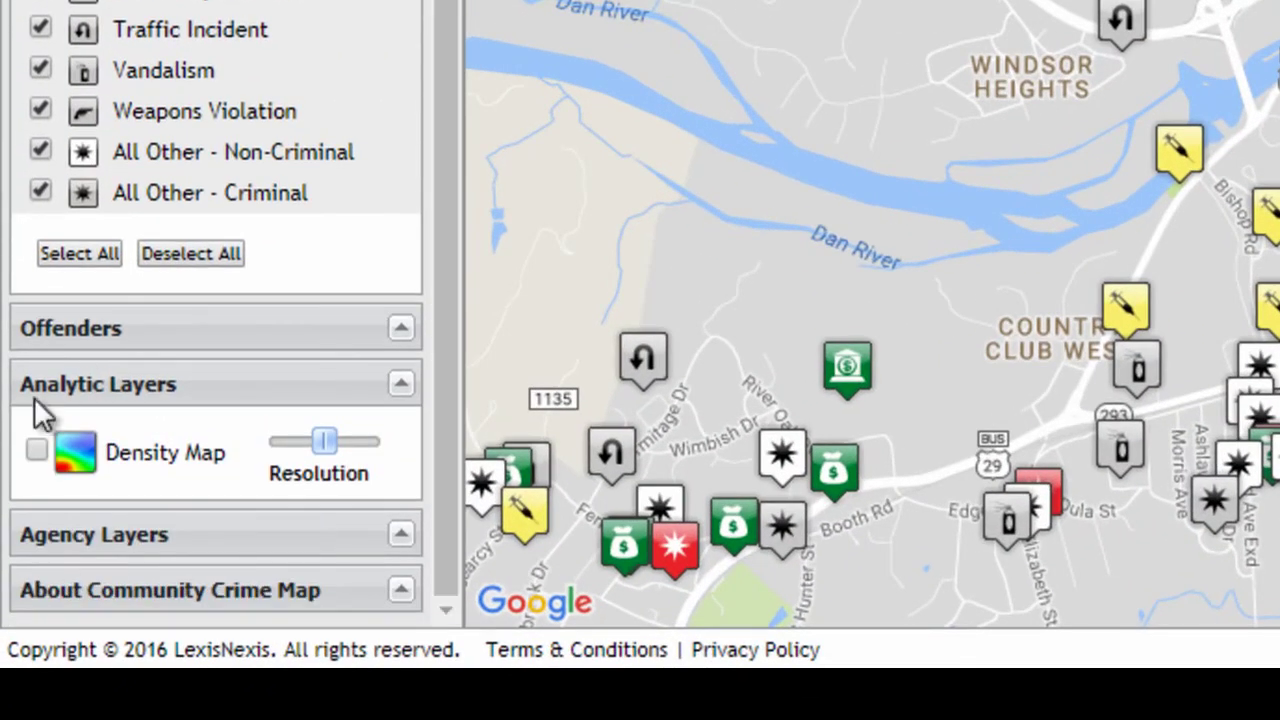
click(37, 451)
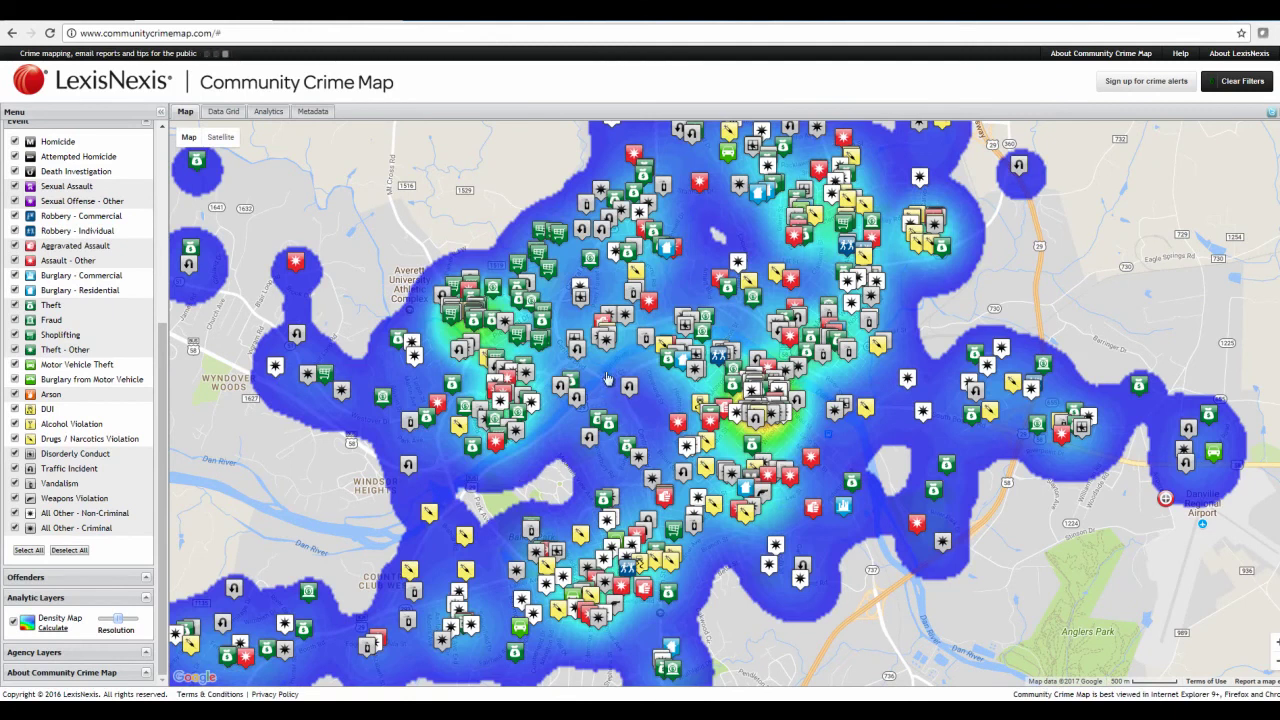
drag(678, 265, 913, 453)
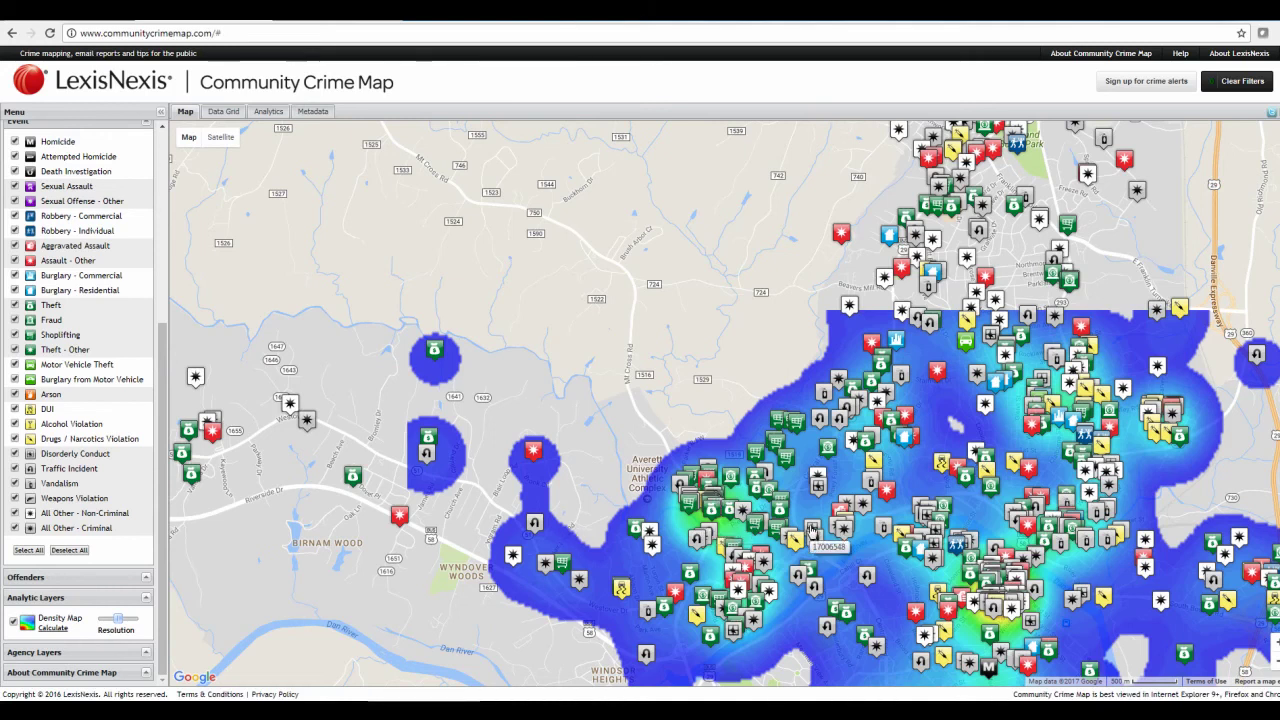
scroll(813, 528, up, 1)
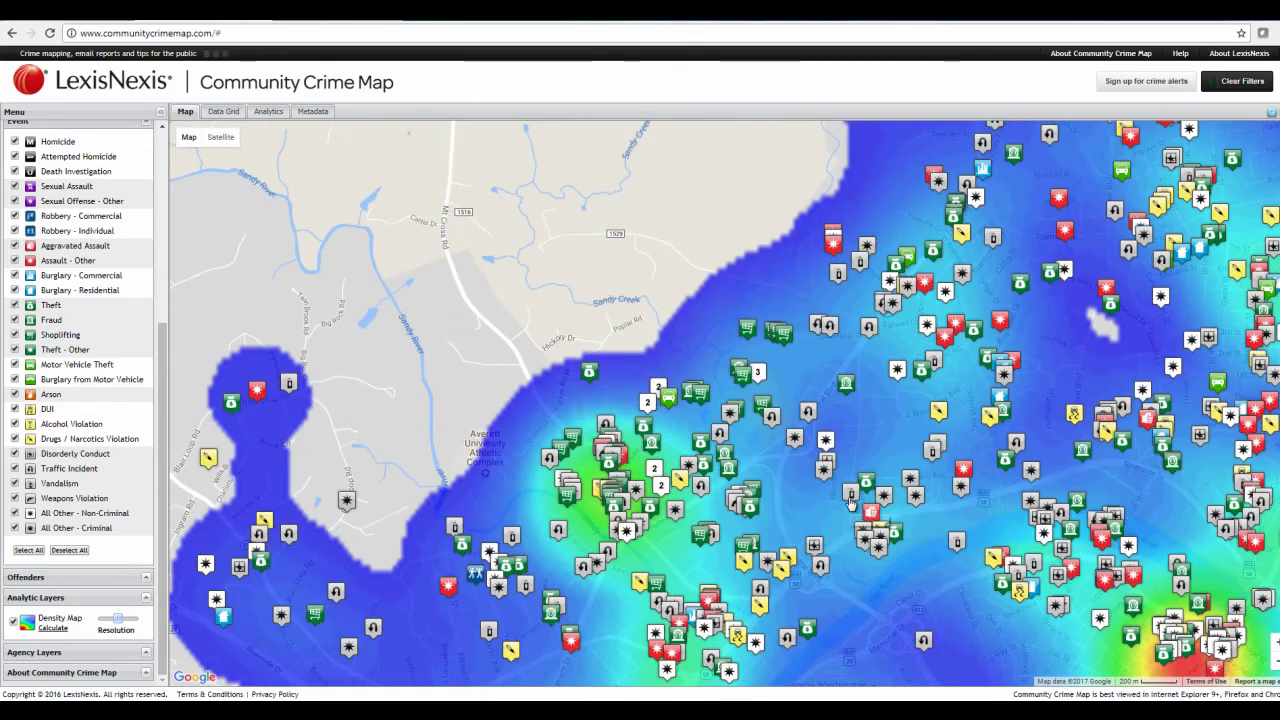
scroll(851, 501, up, 1)
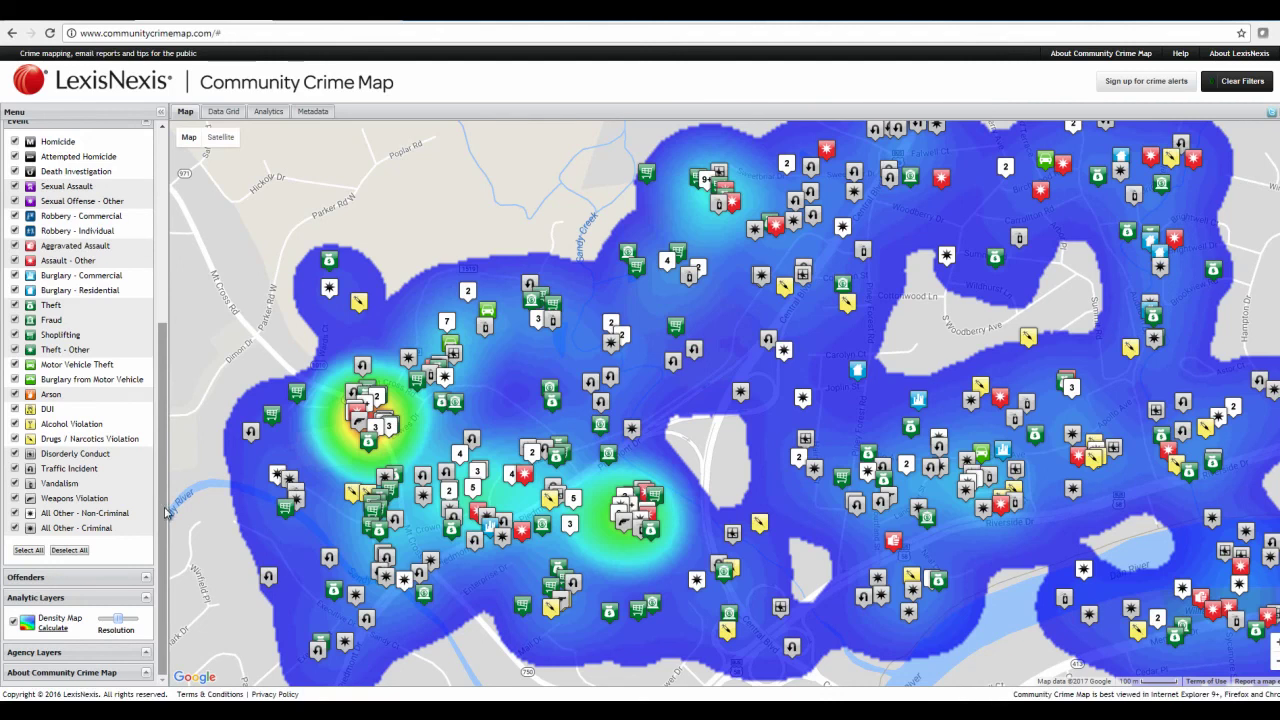
drag(166, 512, 170, 355)
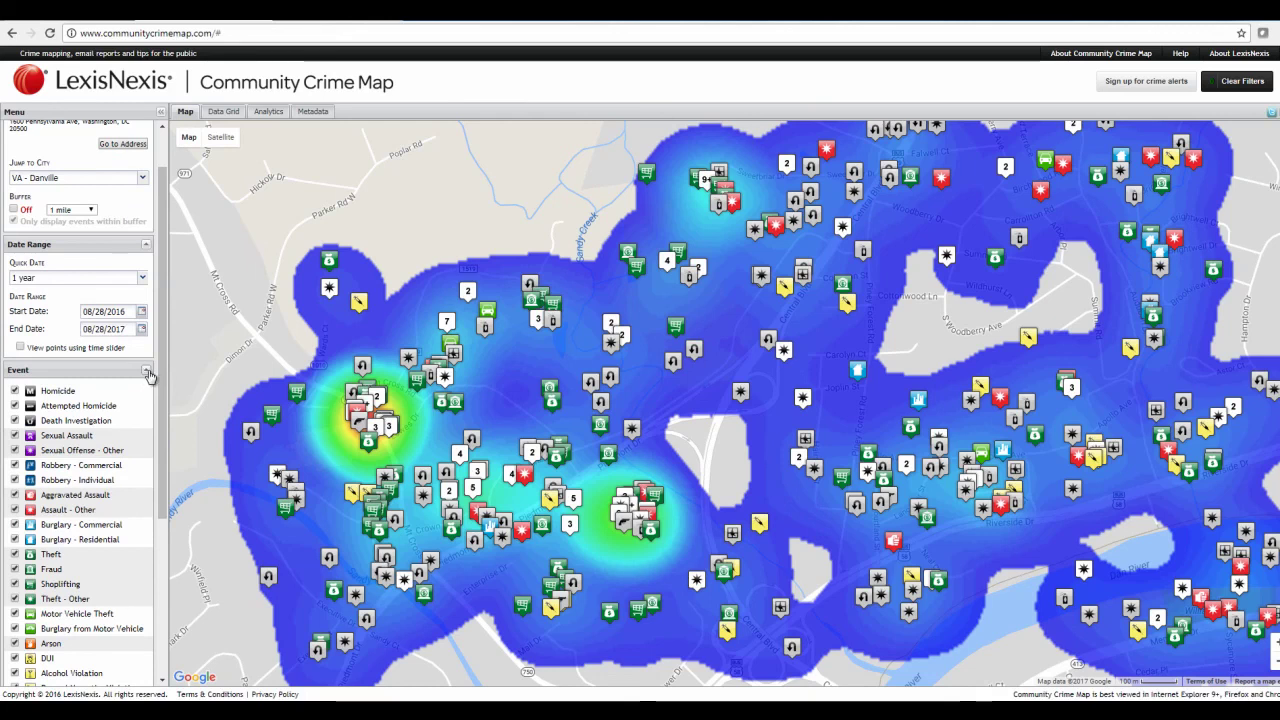
Expand the Offenders section and switch on Sex/Known Offender locations
drag(160, 375, 152, 670)
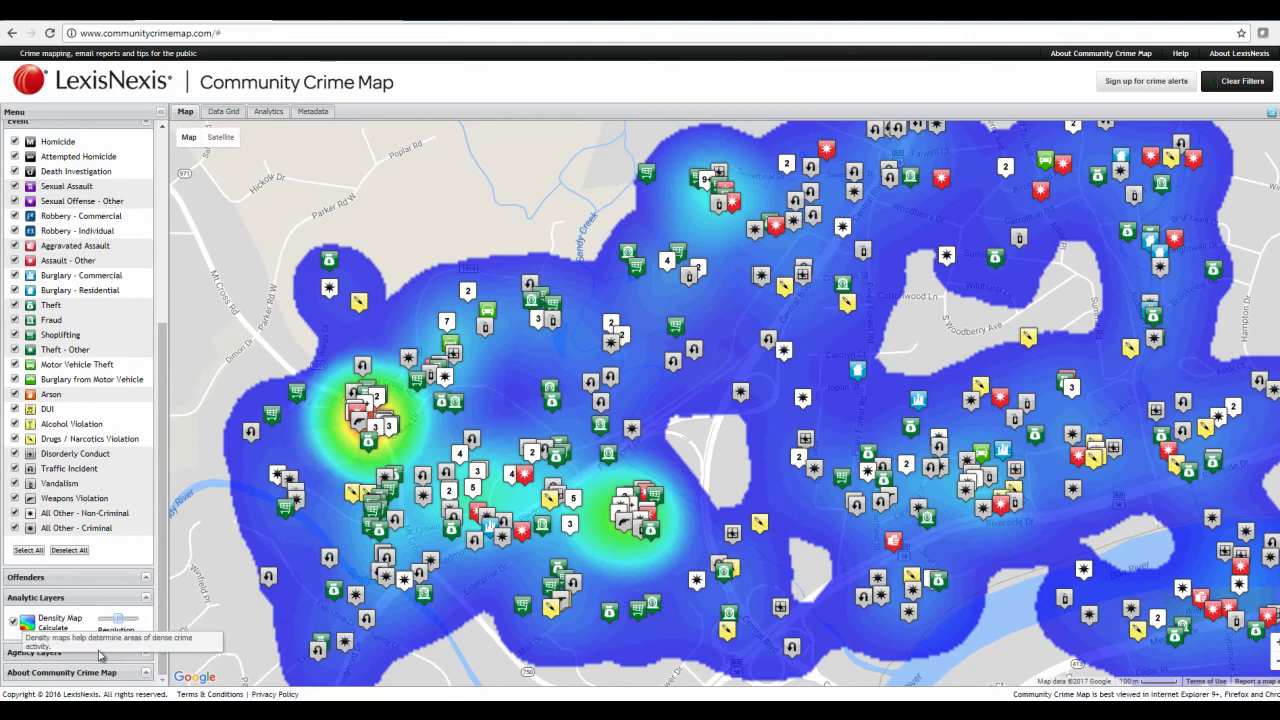
click(146, 582)
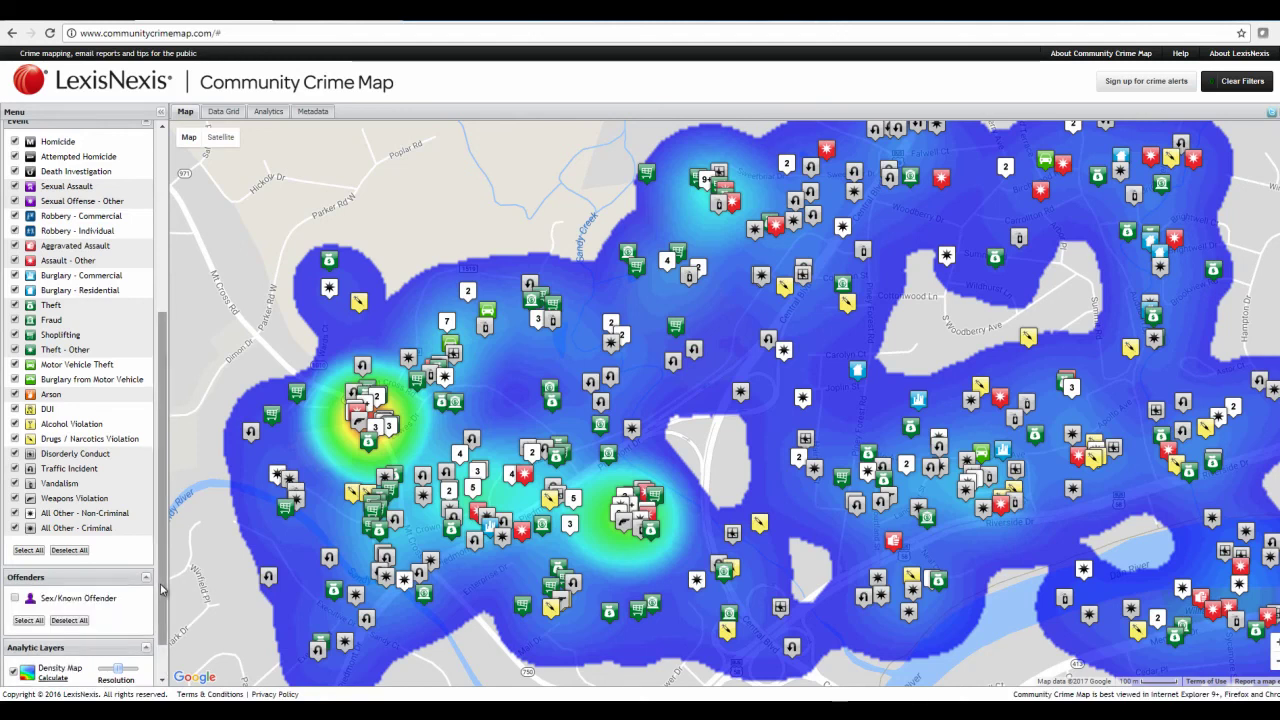
scroll(98, 557, down, 1)
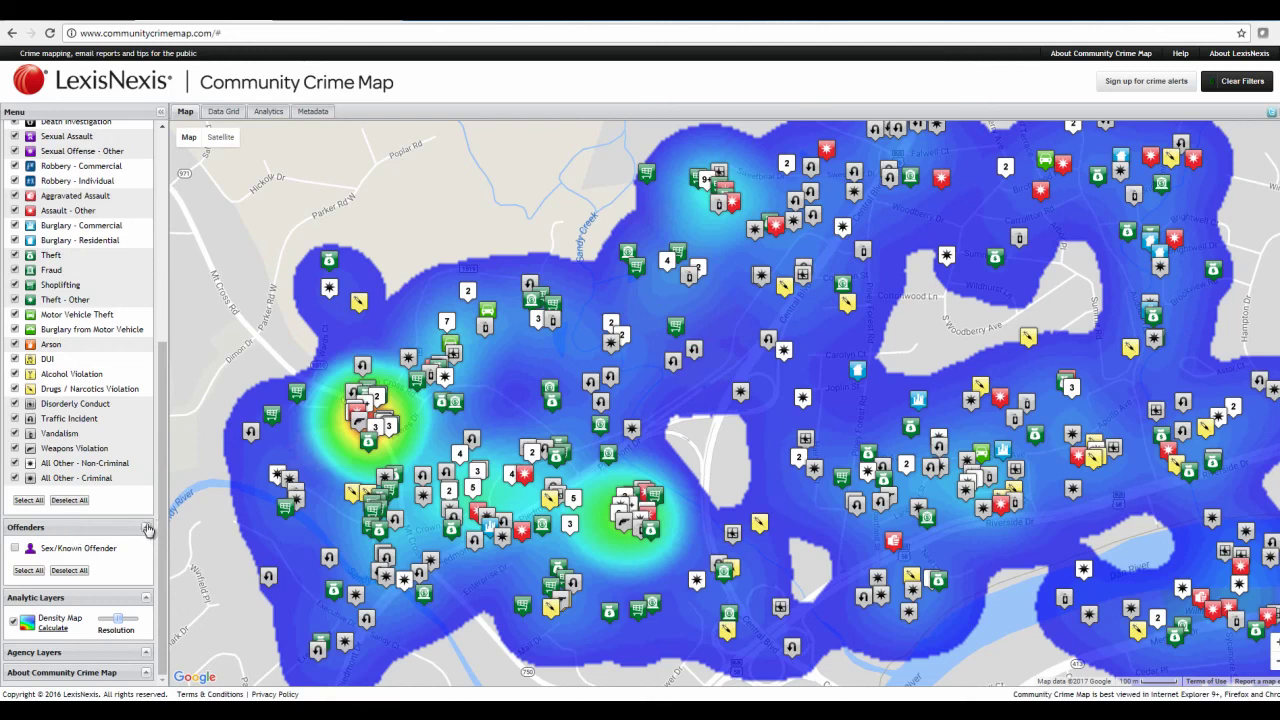
click(16, 548)
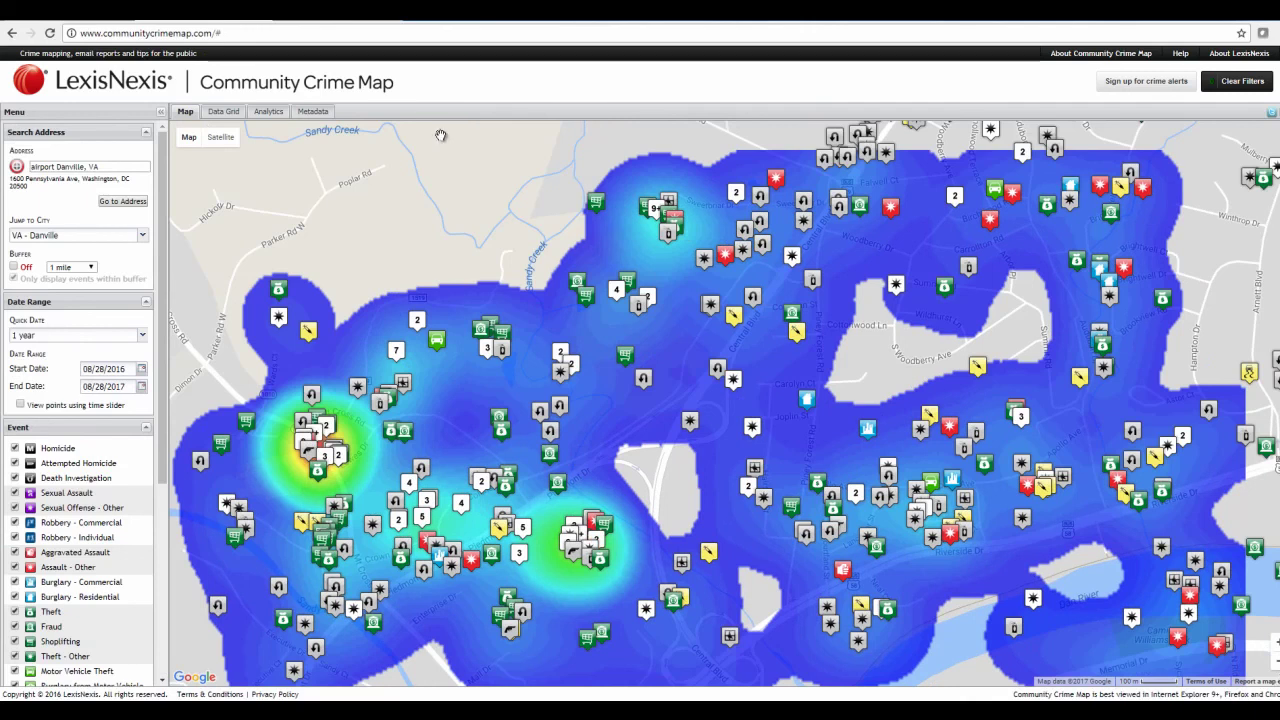
Open the Help tutorial, jump to Crime Types Definitions, then scroll back to the top
click(1180, 53)
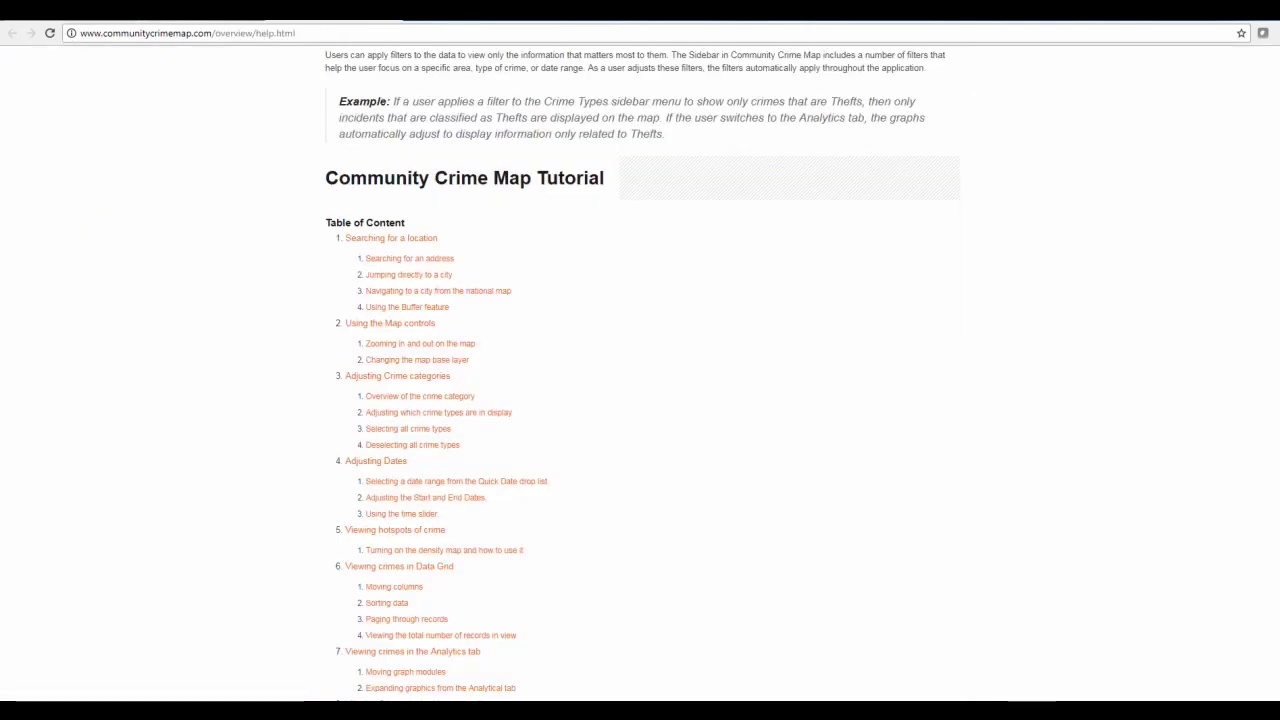
scroll(1265, 140, down, 6)
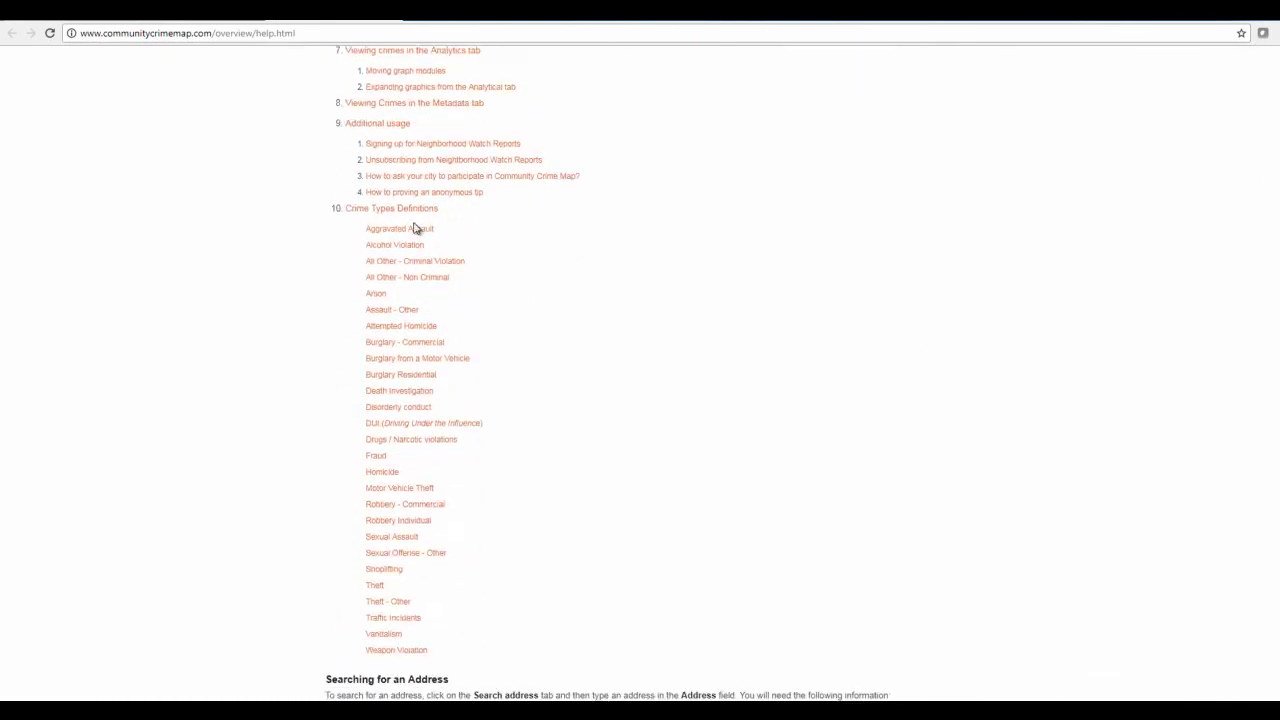
click(420, 212)
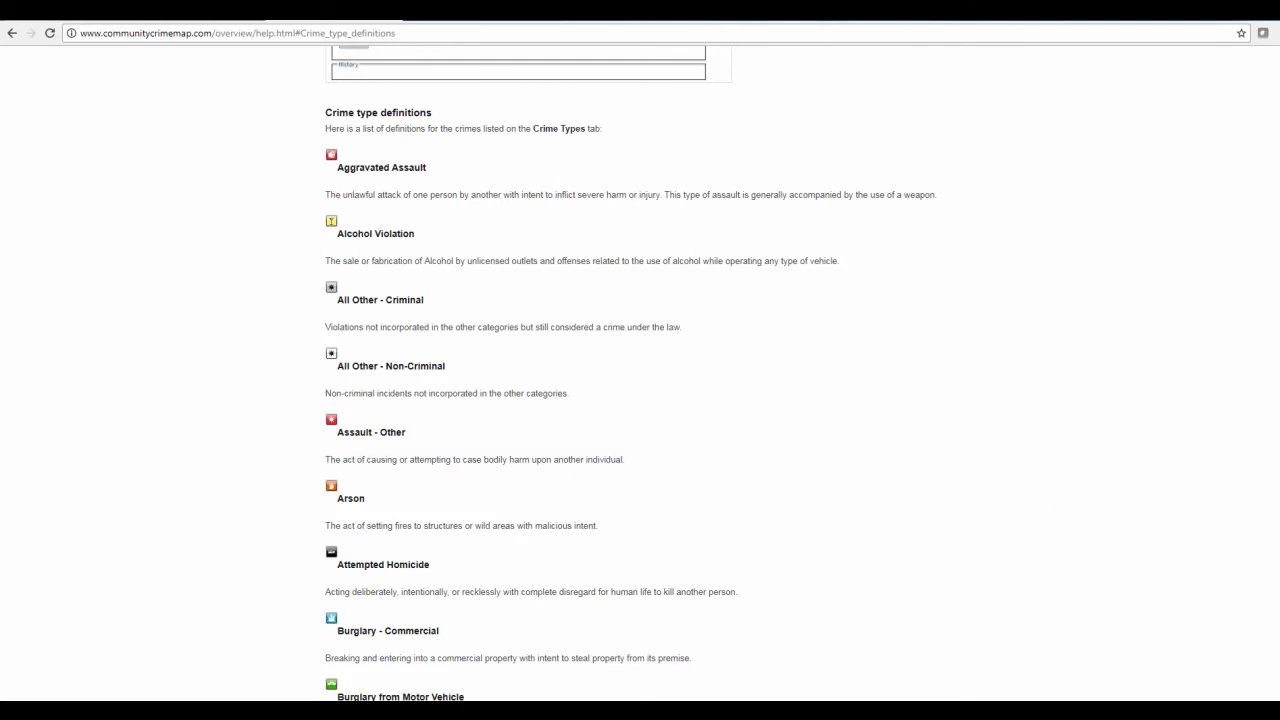
drag(1271, 542, 1273, 60)
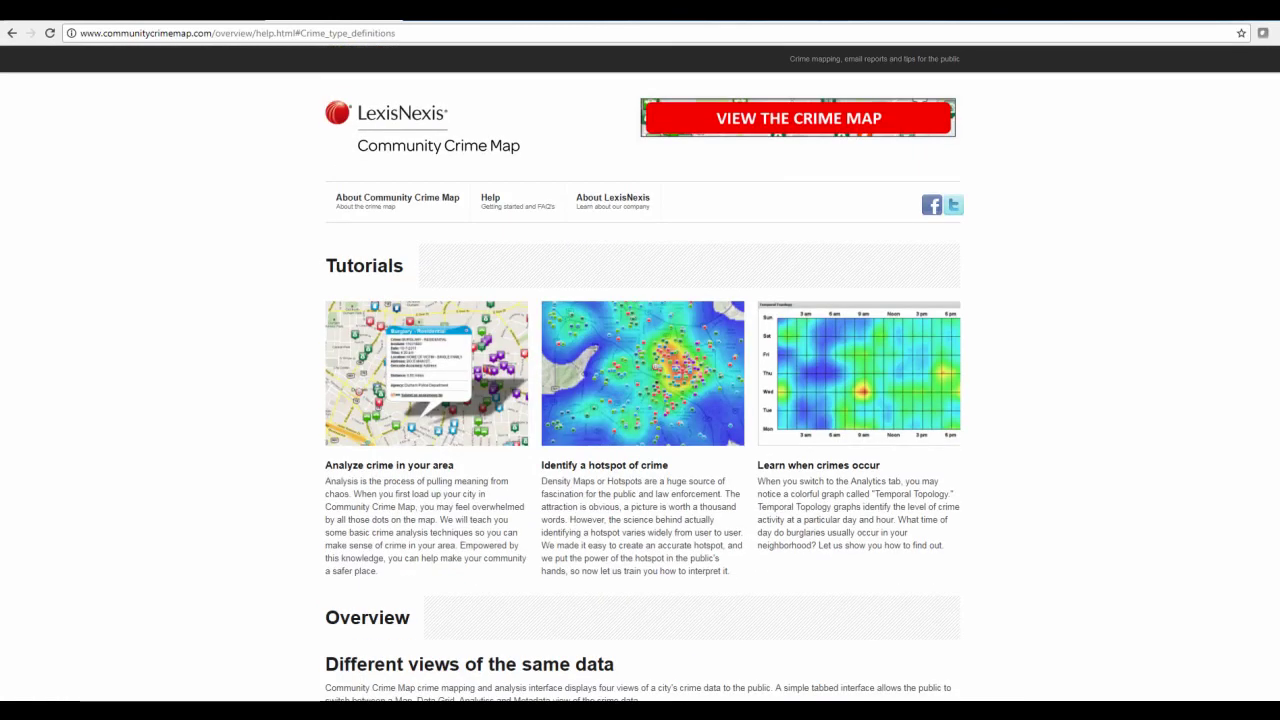